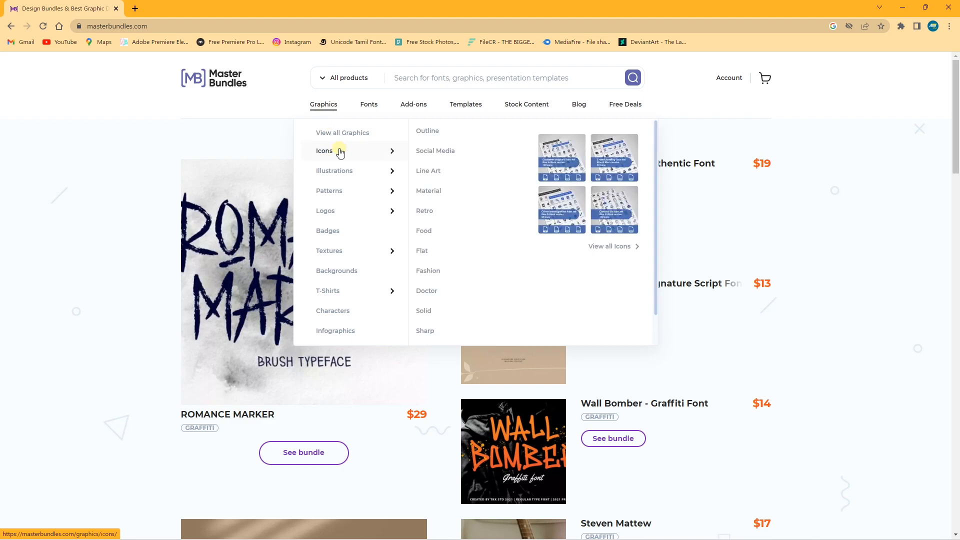
# Look through the product subcategories under Graphics, Fonts, Add-ons, Templates and Stock Content.
pyautogui.moveTo(352, 194)
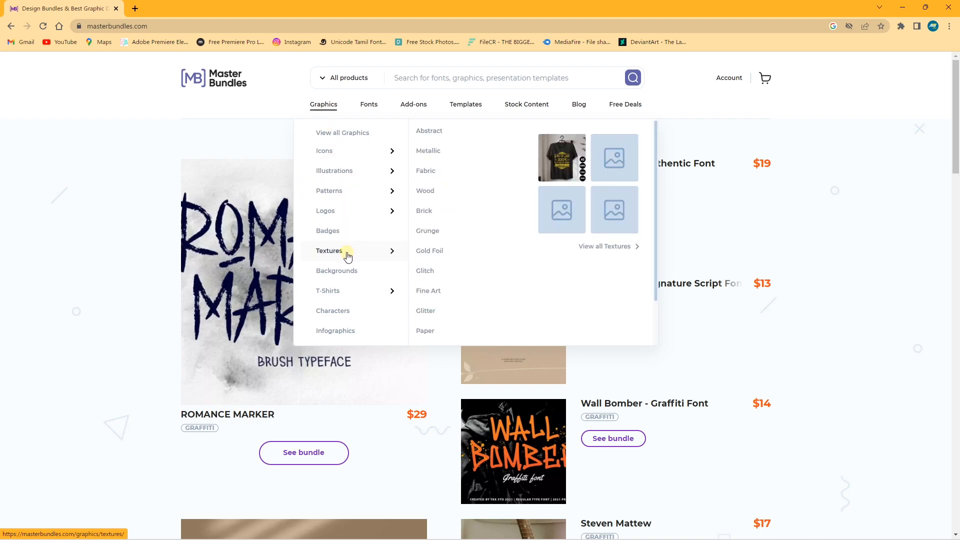
pyautogui.moveTo(348, 295)
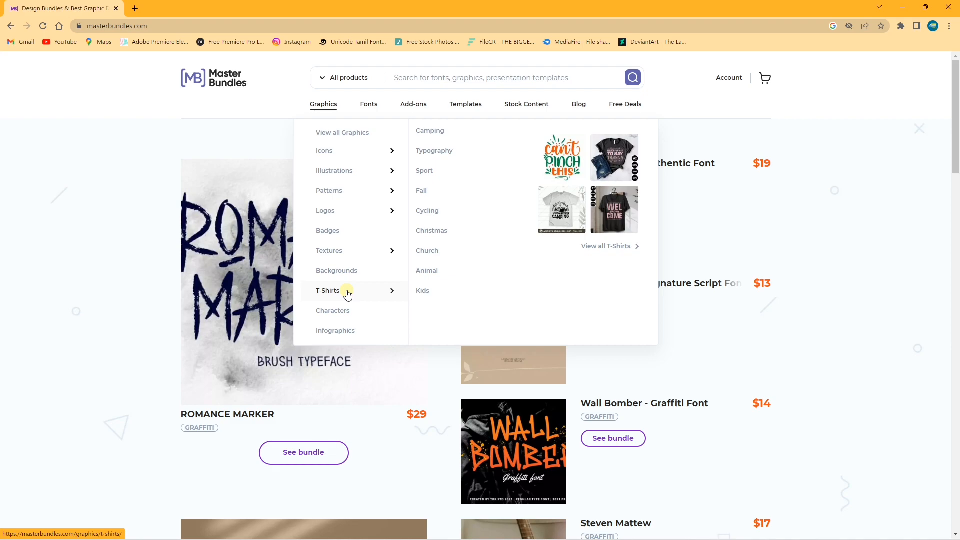
pyautogui.moveTo(369, 108)
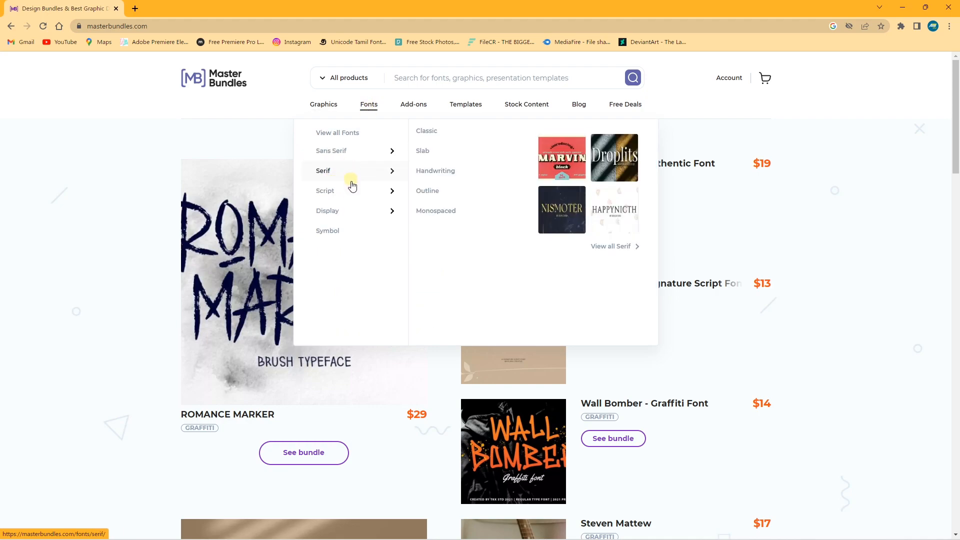
pyautogui.moveTo(406, 111)
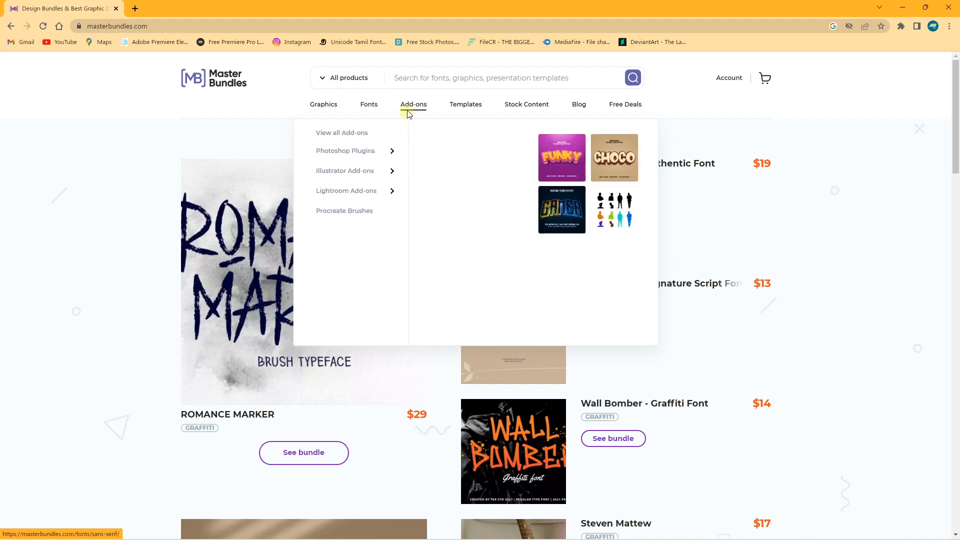
pyautogui.moveTo(362, 172)
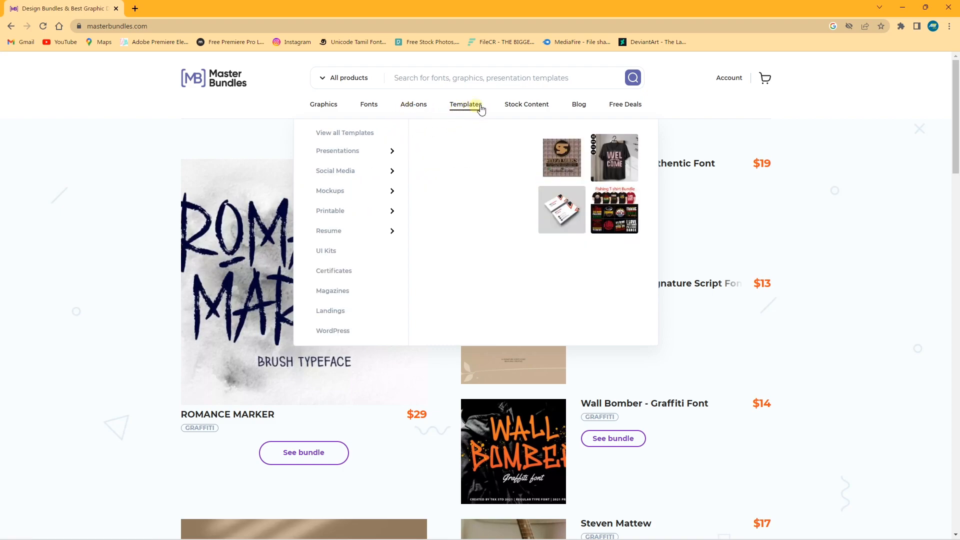
pyautogui.moveTo(538, 103)
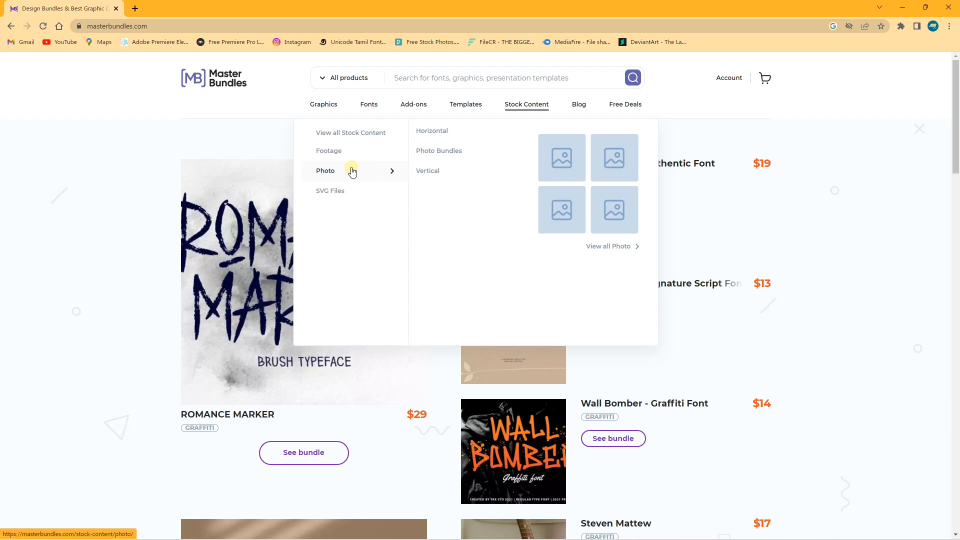
pyautogui.moveTo(352, 152)
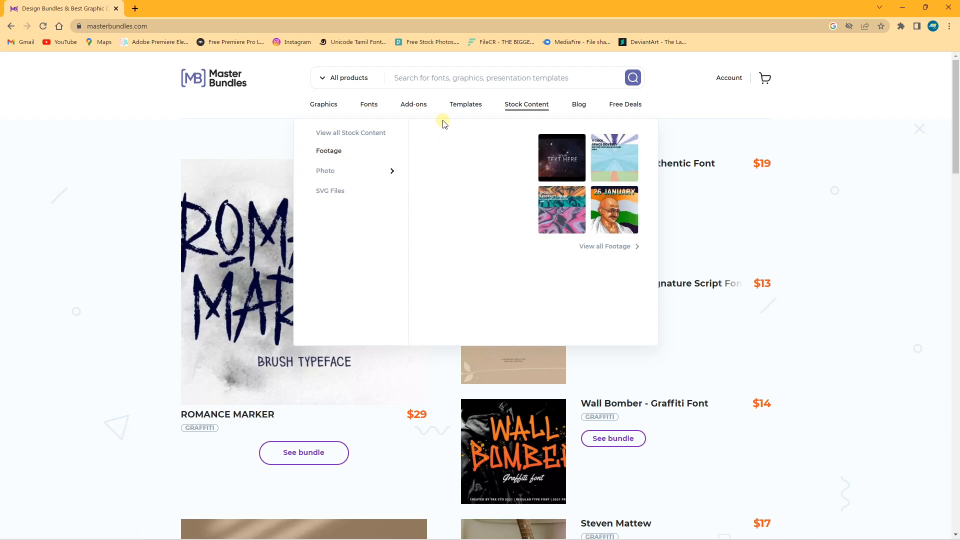
# Open the printable flyer templates category and look over its product listing.
pyautogui.moveTo(459, 107)
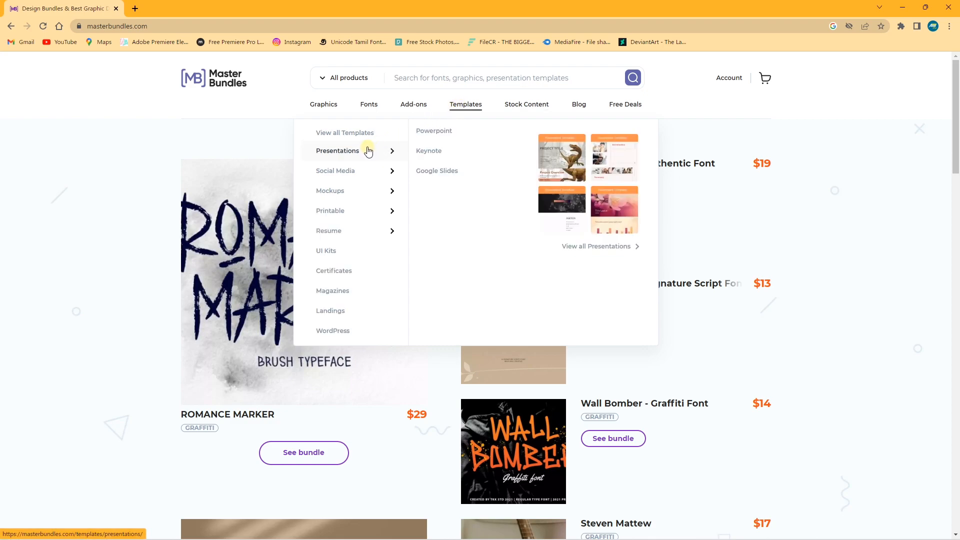
pyautogui.moveTo(363, 233)
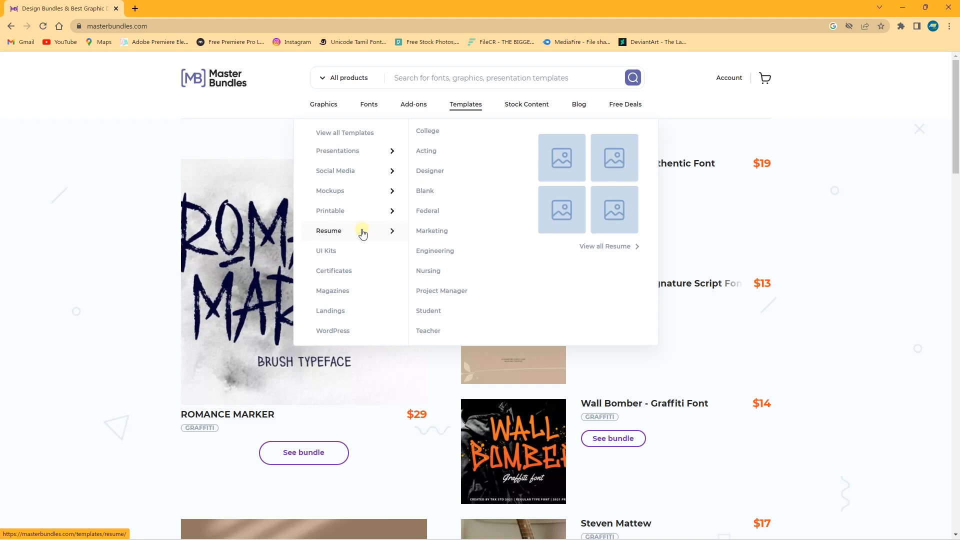
pyautogui.moveTo(362, 216)
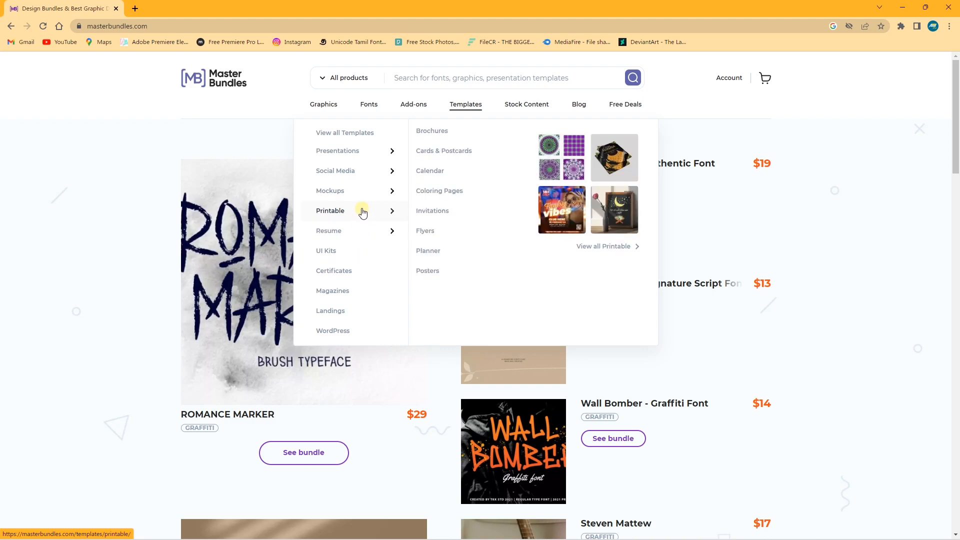
pyautogui.moveTo(438, 229)
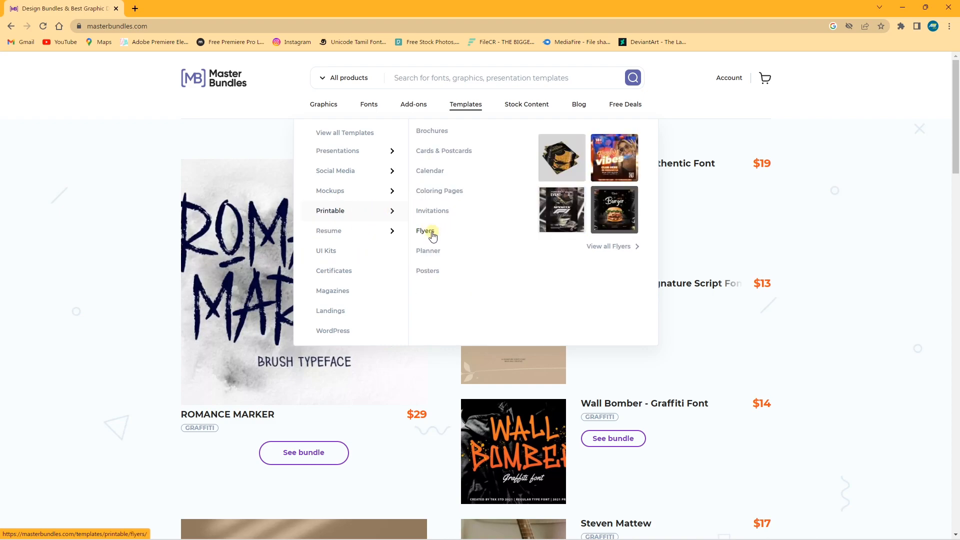
pyautogui.click(427, 232)
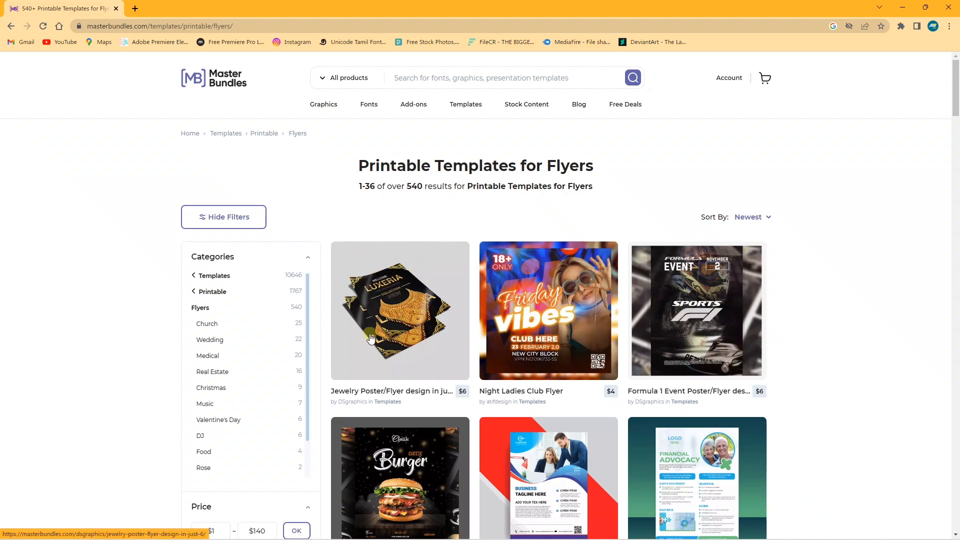
pyautogui.scroll(-1, 824, 235)
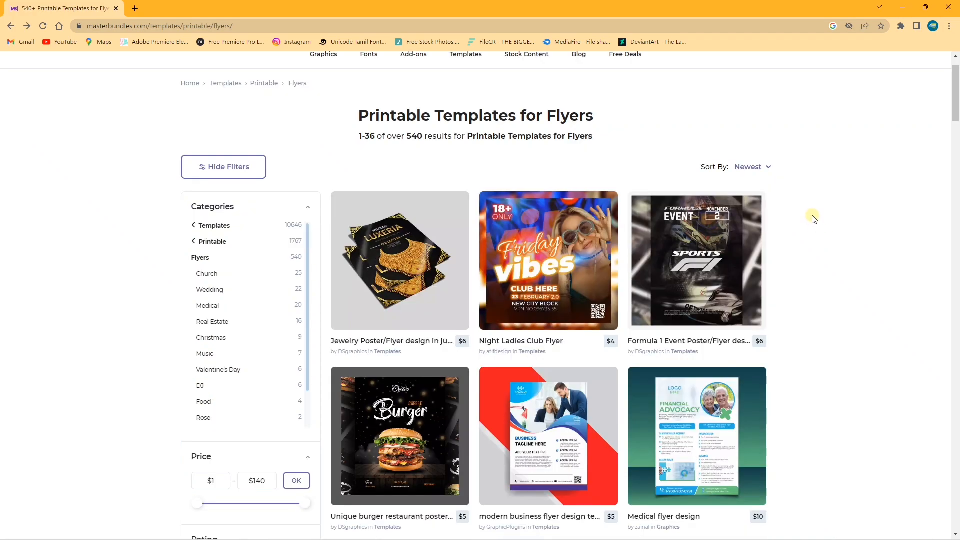
pyautogui.scroll(1, 807, 248)
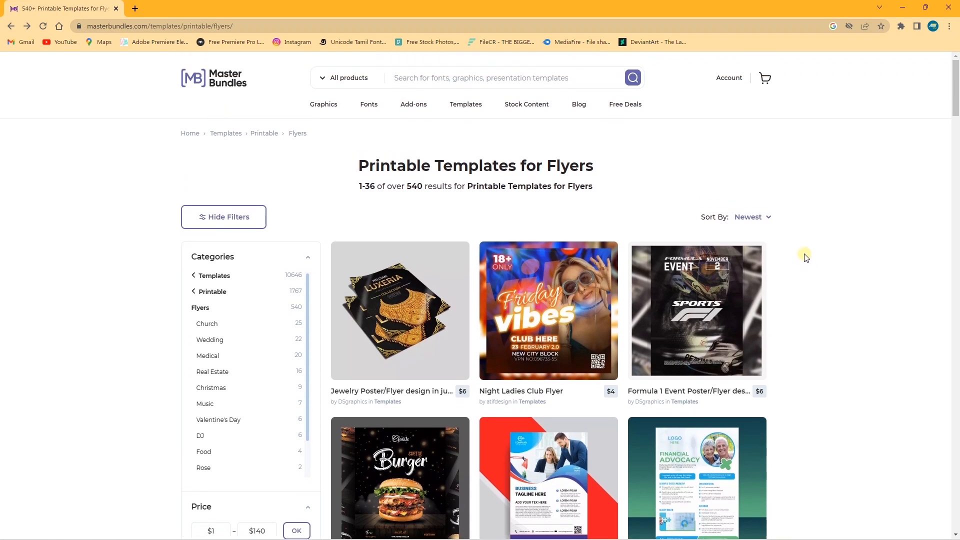
# Sign up for an account through Google and choose the Vendor and Affiliate roles.
pyautogui.click(729, 79)
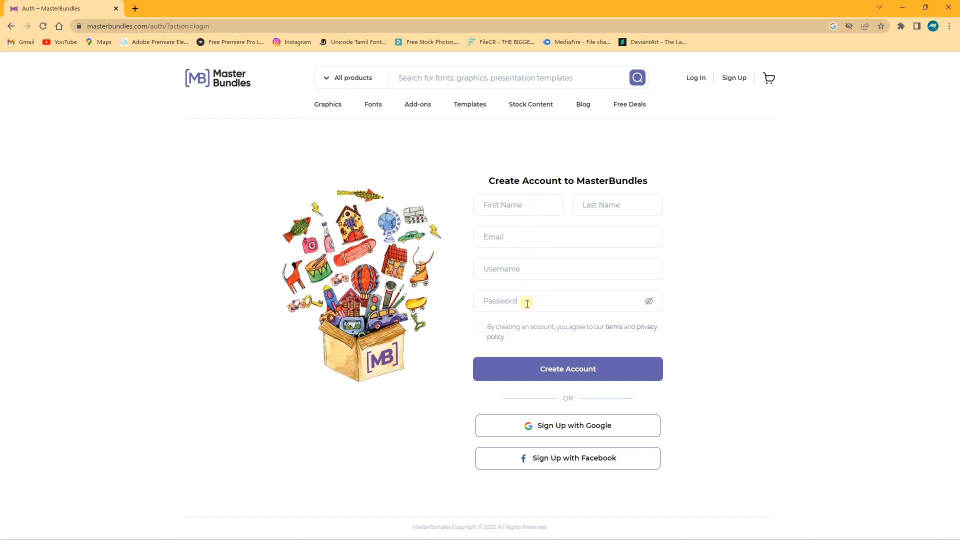
pyautogui.click(579, 427)
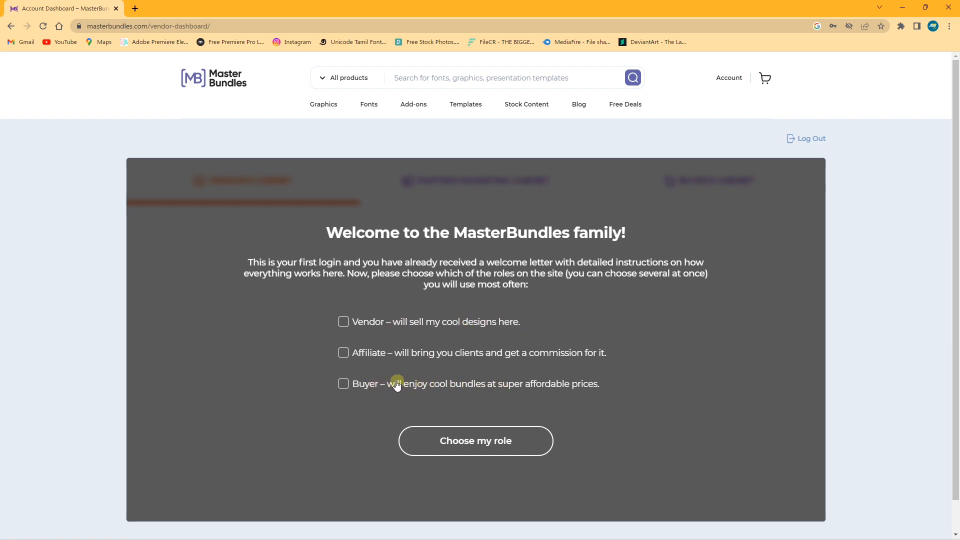
pyautogui.click(345, 324)
pyautogui.click(345, 353)
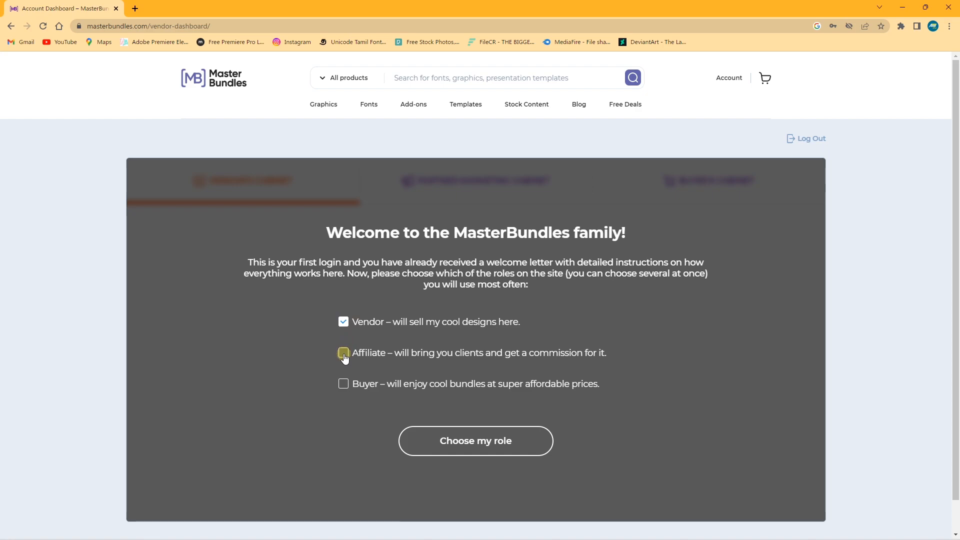
pyautogui.click(483, 442)
# Set the country code for the vendor's phone verification to India (+91).
pyautogui.click(370, 388)
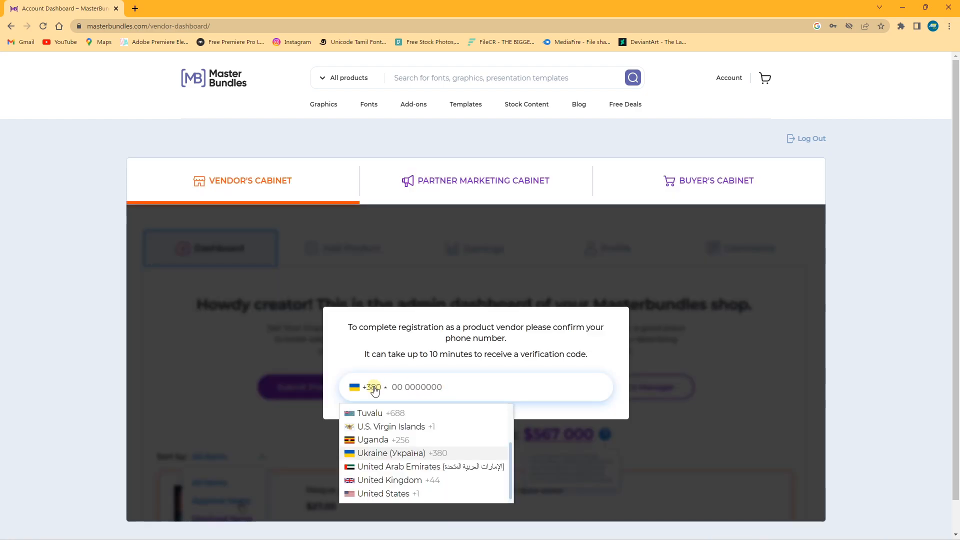
pyautogui.scroll(15, 376, 440)
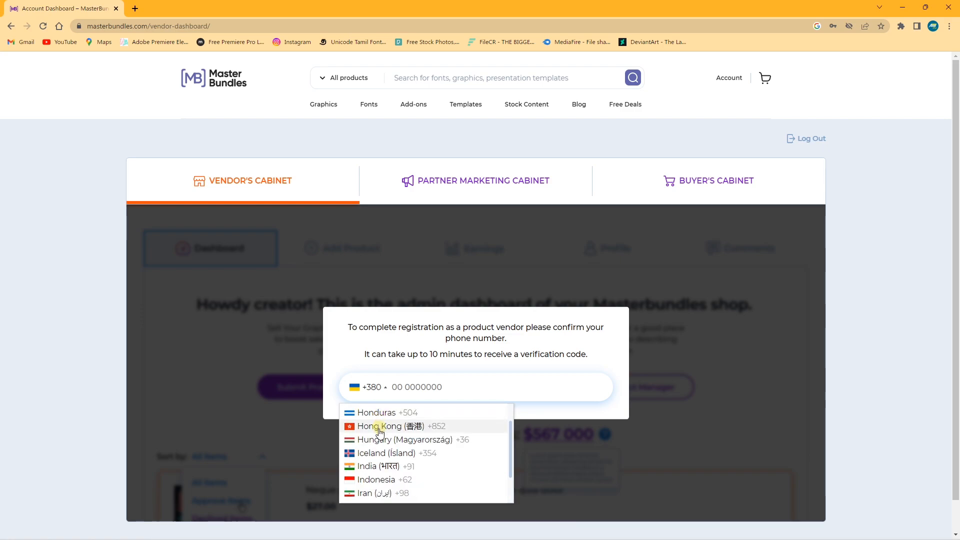
pyautogui.click(369, 467)
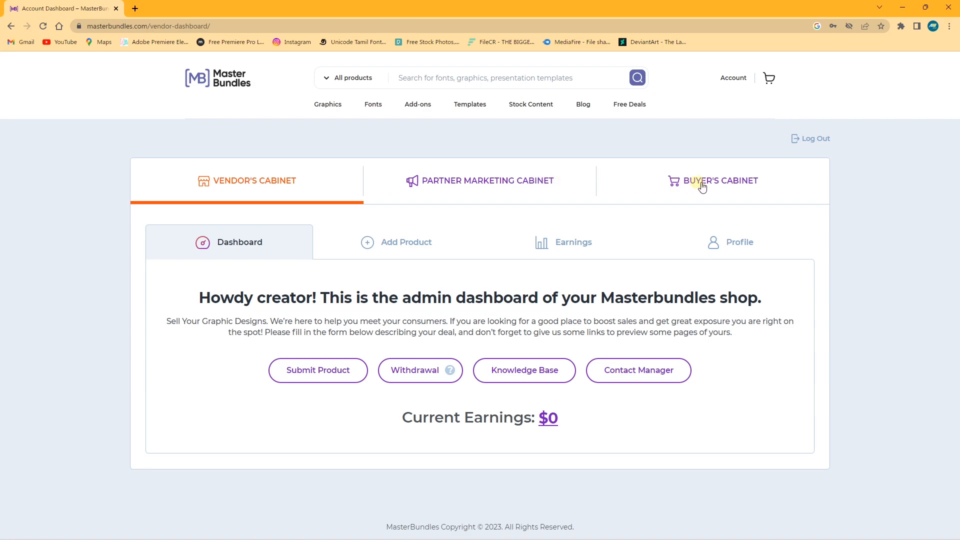
# Open the partner marketing cabinet and highlight the affiliate URL in its general information.
pyautogui.click(462, 185)
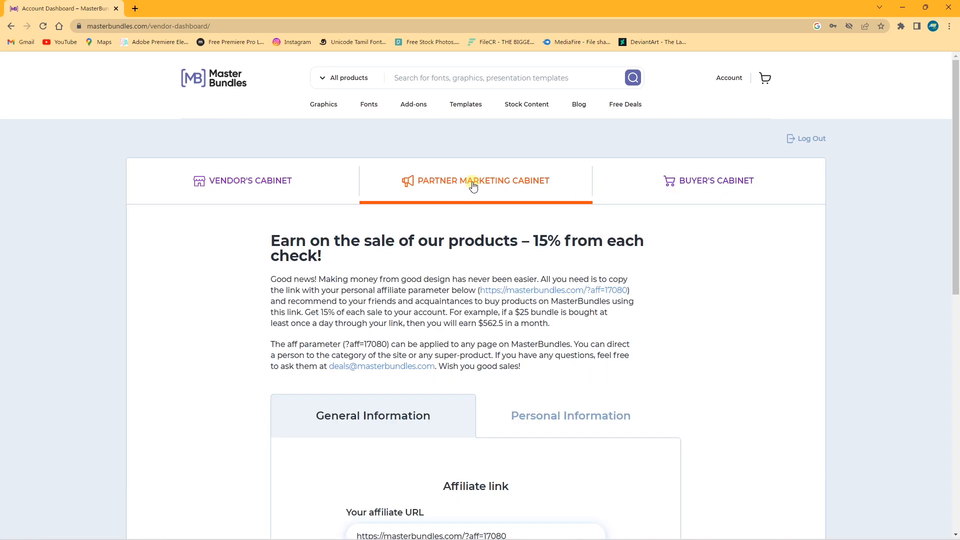
pyautogui.scroll(-5, 440, 276)
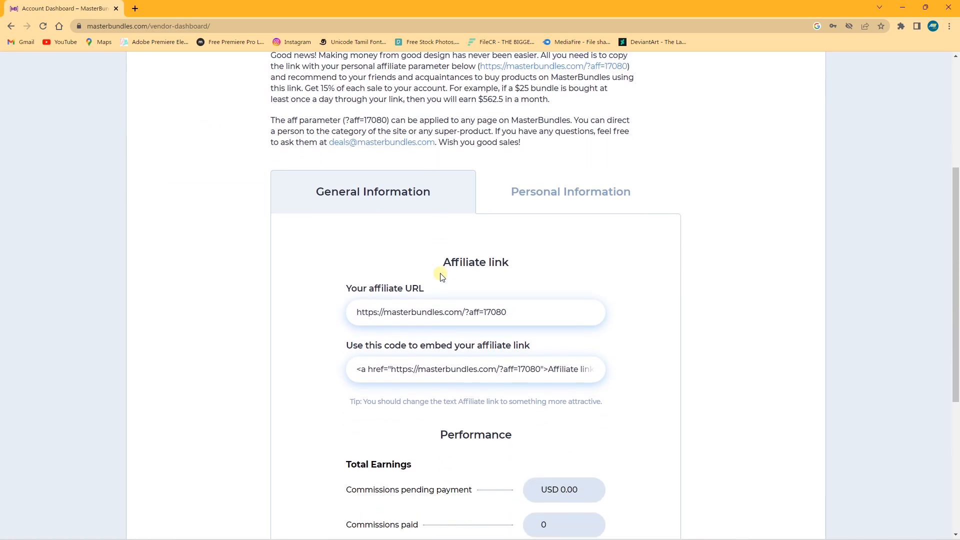
pyautogui.moveTo(358, 286); pyautogui.dragTo(520, 289)
pyautogui.moveTo(357, 286); pyautogui.dragTo(531, 289)
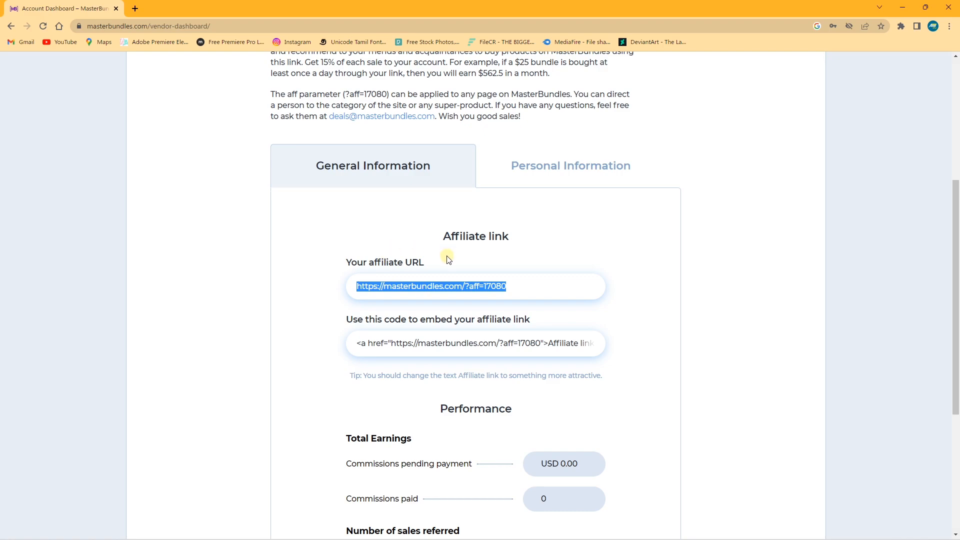
# View the vendor's dashboard and the buyer's cabinet of the account.
pyautogui.scroll(5, 448, 259)
pyautogui.click(252, 186)
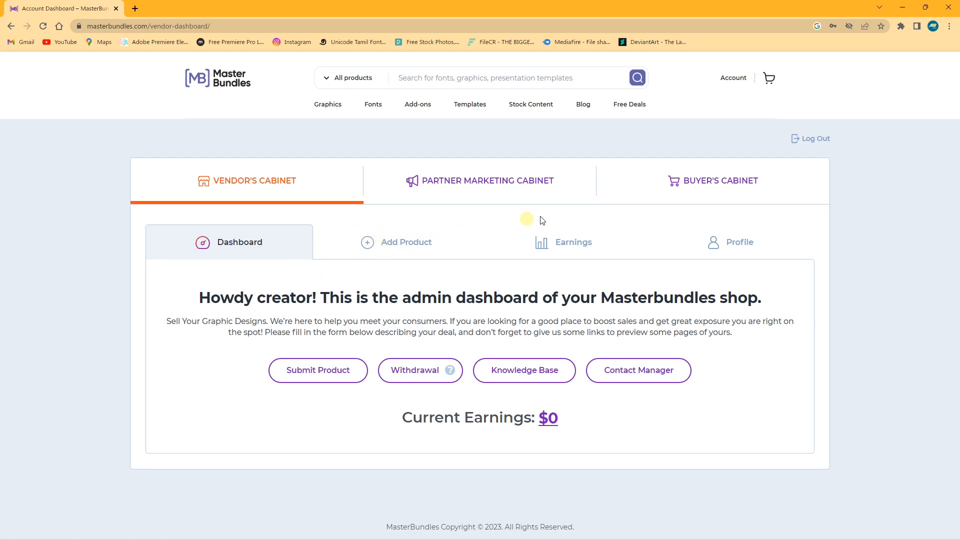
pyautogui.click(715, 186)
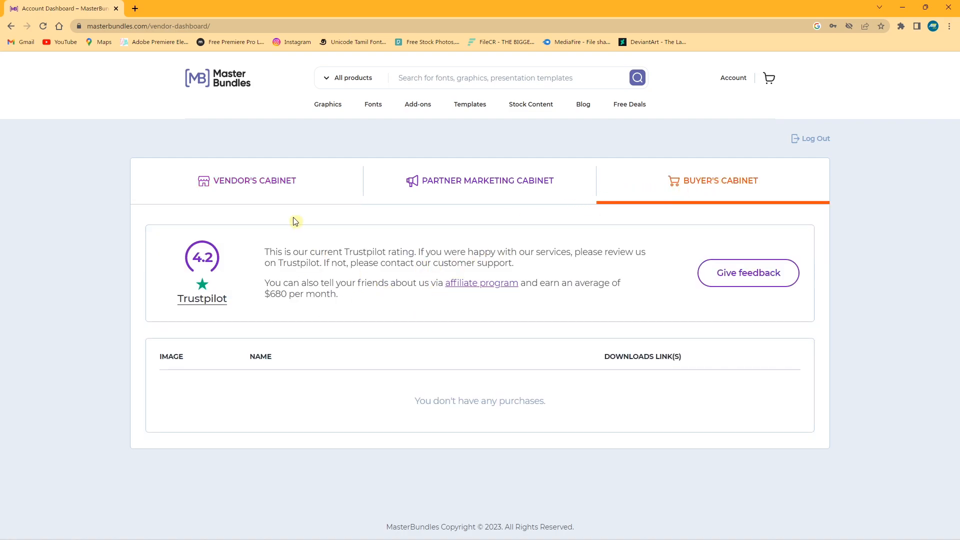
# Start a new product from the vendor's cabinet and title it "Grocery Flyer Template".
pyautogui.click(269, 187)
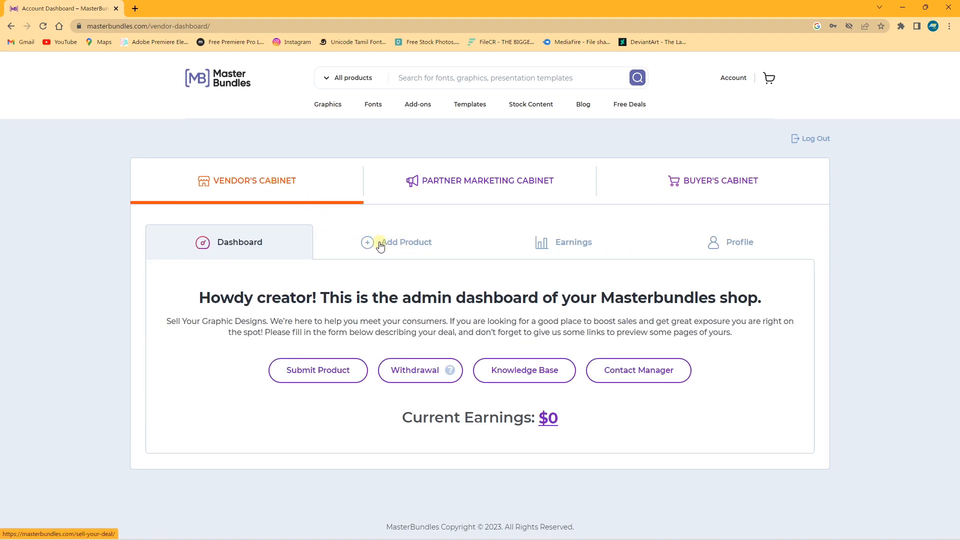
pyautogui.click(399, 244)
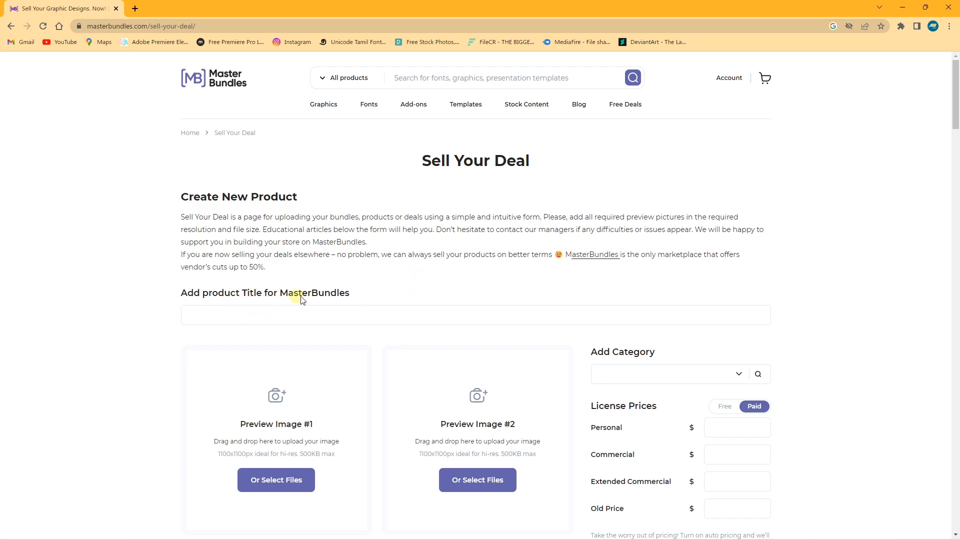
pyautogui.click(274, 313)
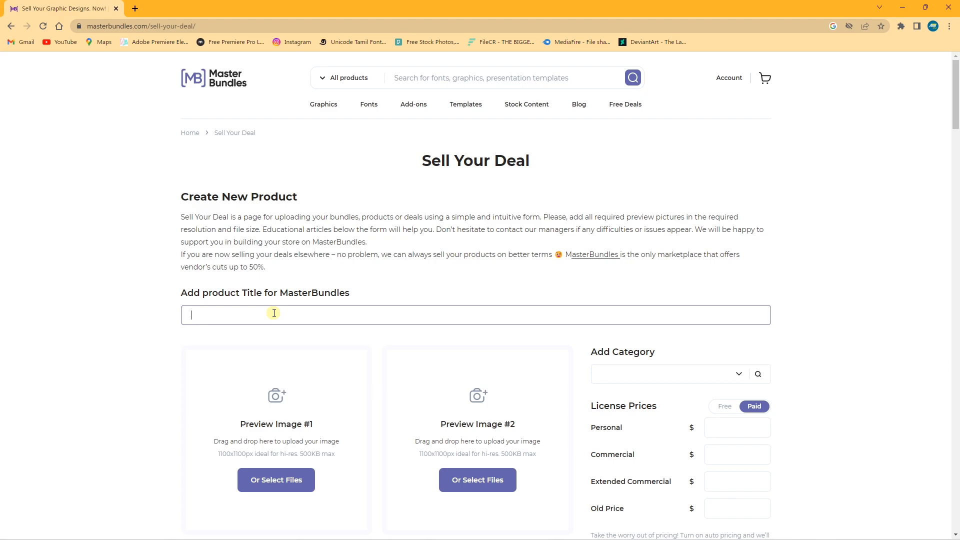
pyautogui.write('Grocery Flyer Template')
# Upload the image "1100px thumb" as both Preview Image #1 and Preview Image #2.
pyautogui.scroll(-3, 450, 288)
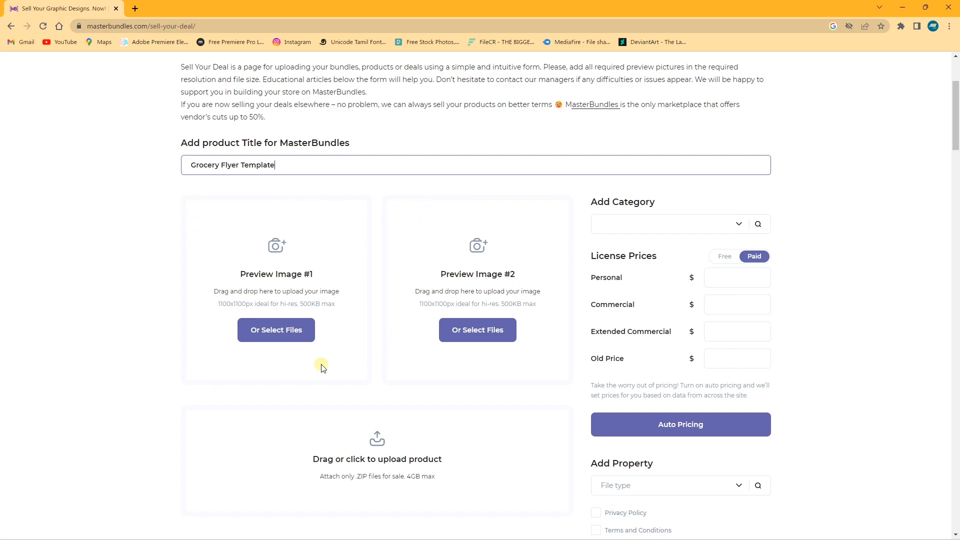
pyautogui.click(281, 334)
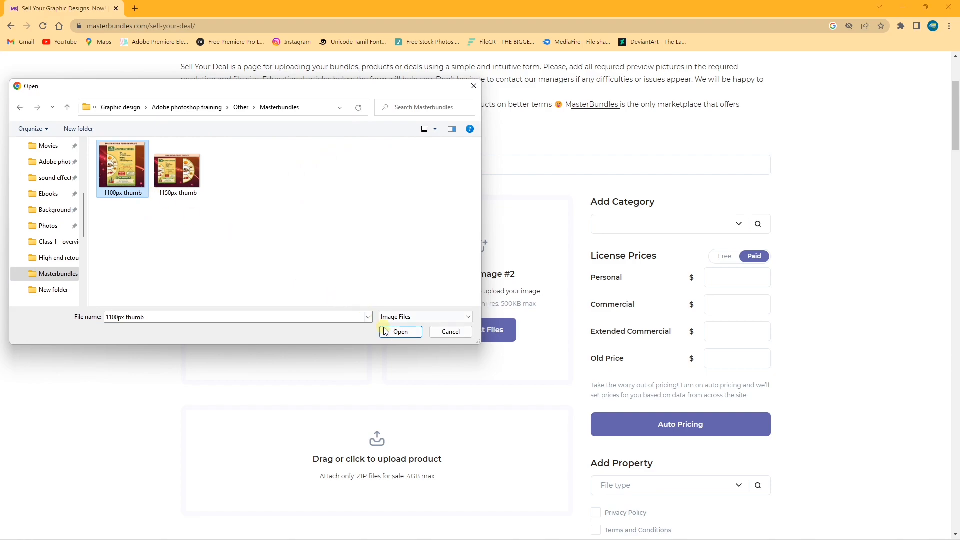
pyautogui.click(386, 332)
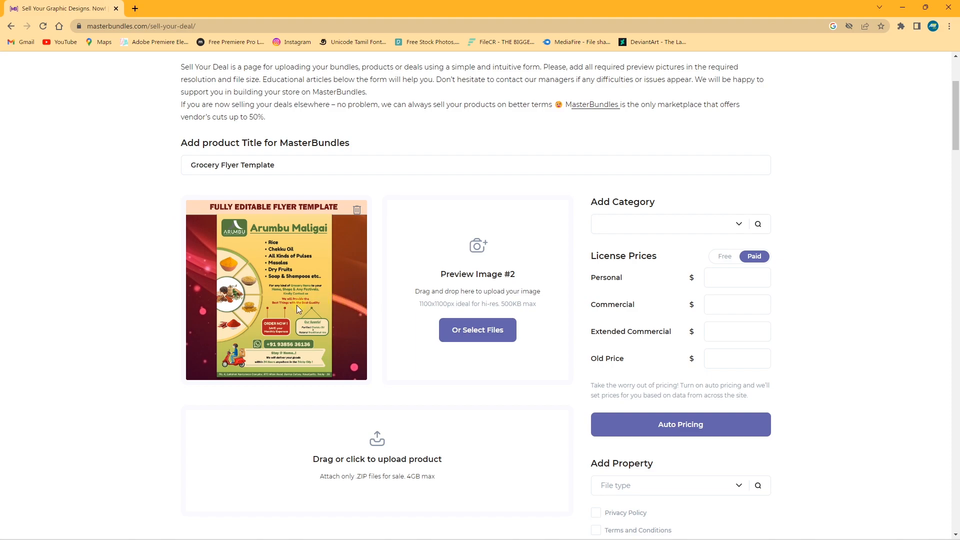
pyautogui.click(489, 327)
pyautogui.click(131, 172)
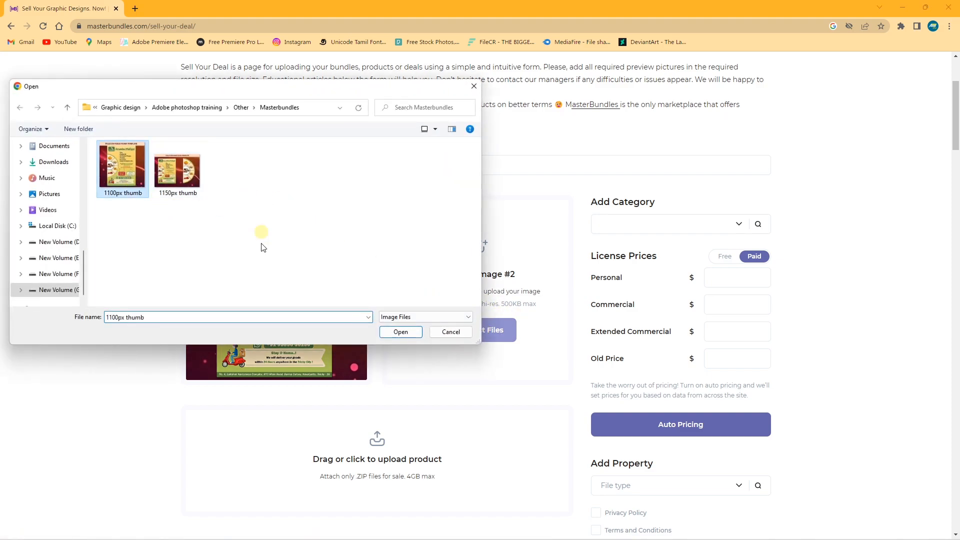
pyautogui.click(410, 332)
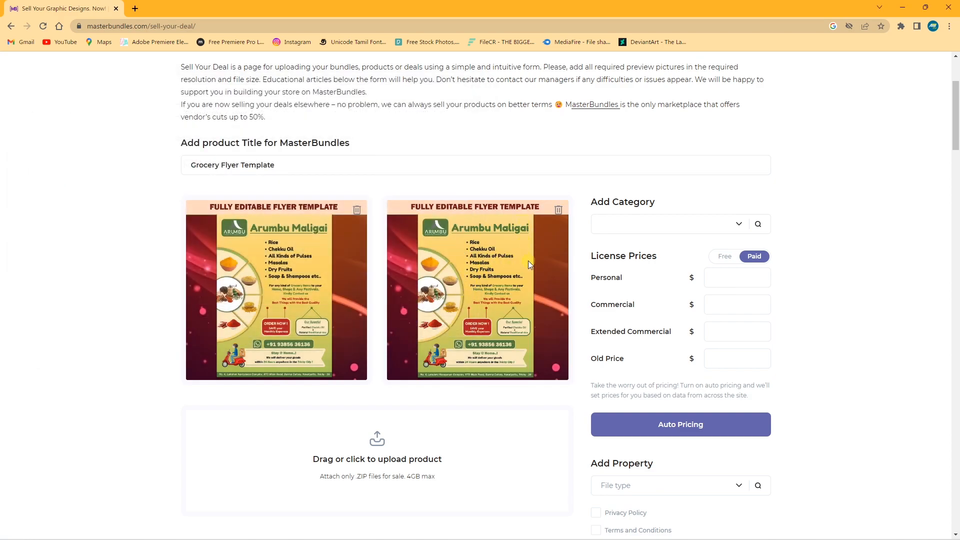
# Assign the product to the categories Templates/Printable and Templates/Printable/Flyers.
pyautogui.click(739, 224)
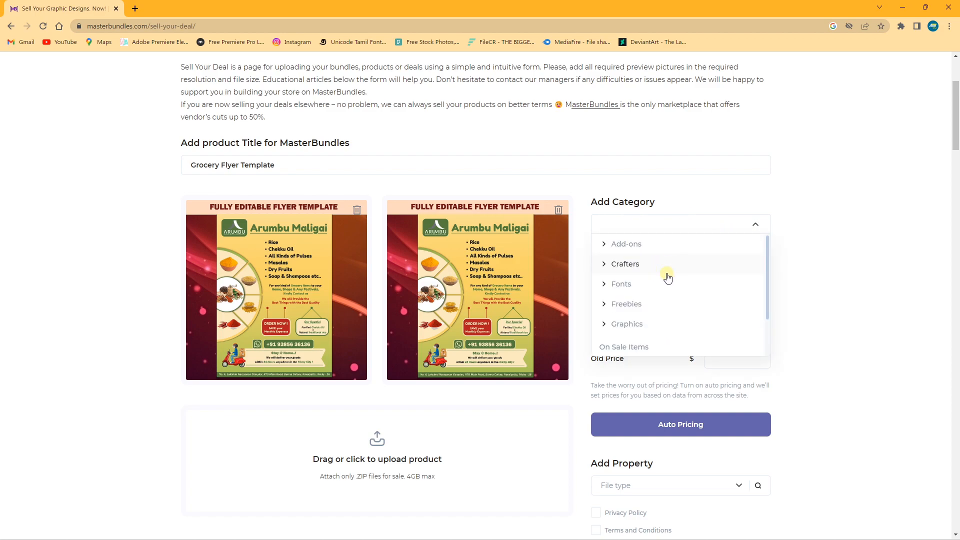
pyautogui.scroll(-2, 650, 299)
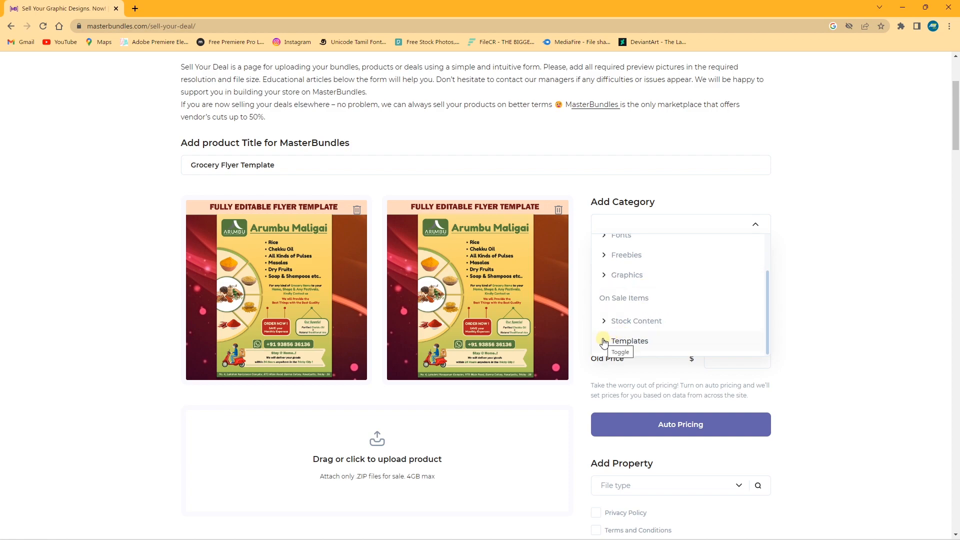
pyautogui.click(604, 342)
pyautogui.scroll(1, 649, 315)
pyautogui.scroll(-3, 640, 300)
pyautogui.click(625, 284)
pyautogui.scroll(-3, 650, 300)
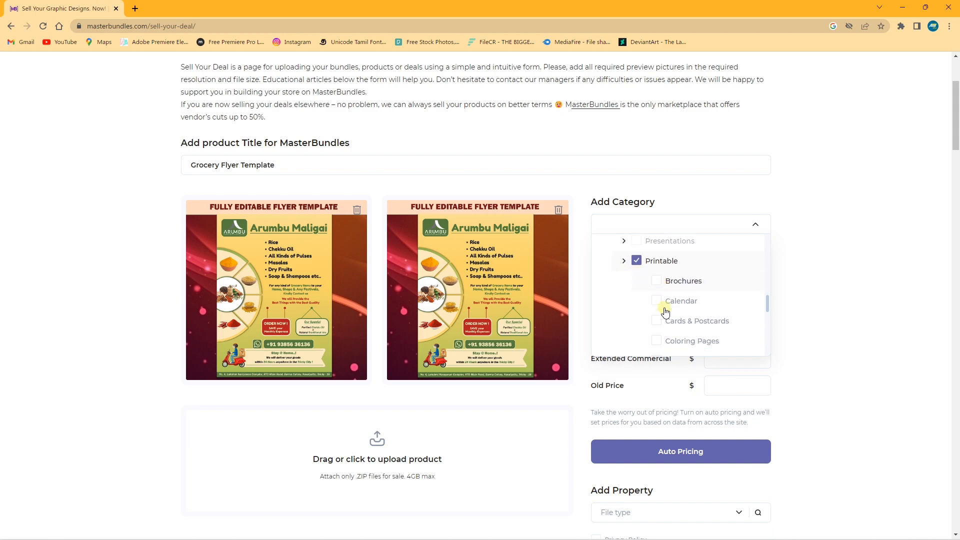
pyautogui.click(657, 281)
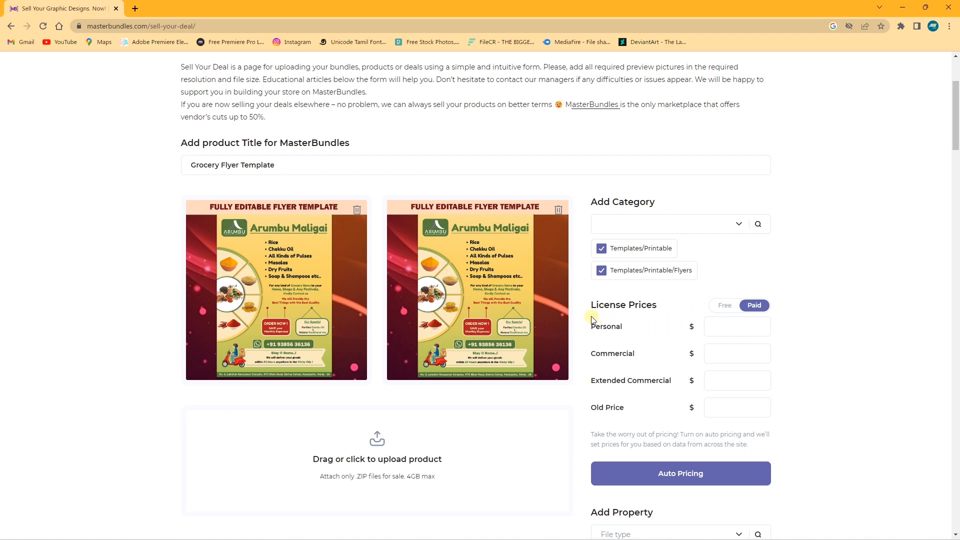
# Try the Paid option with Auto Pricing for the license prices, and leave the product set to Free.
pyautogui.click(723, 307)
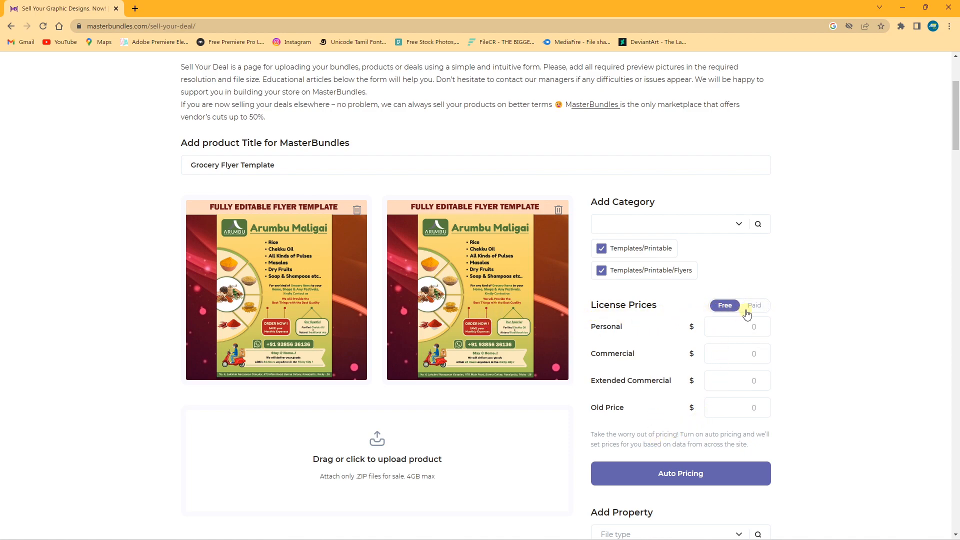
pyautogui.click(753, 306)
pyautogui.click(737, 324)
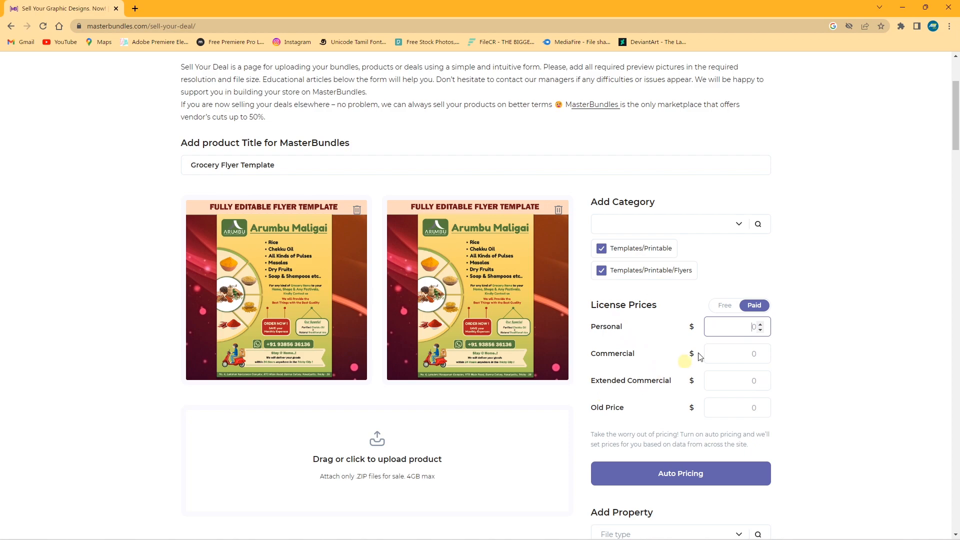
pyautogui.click(676, 470)
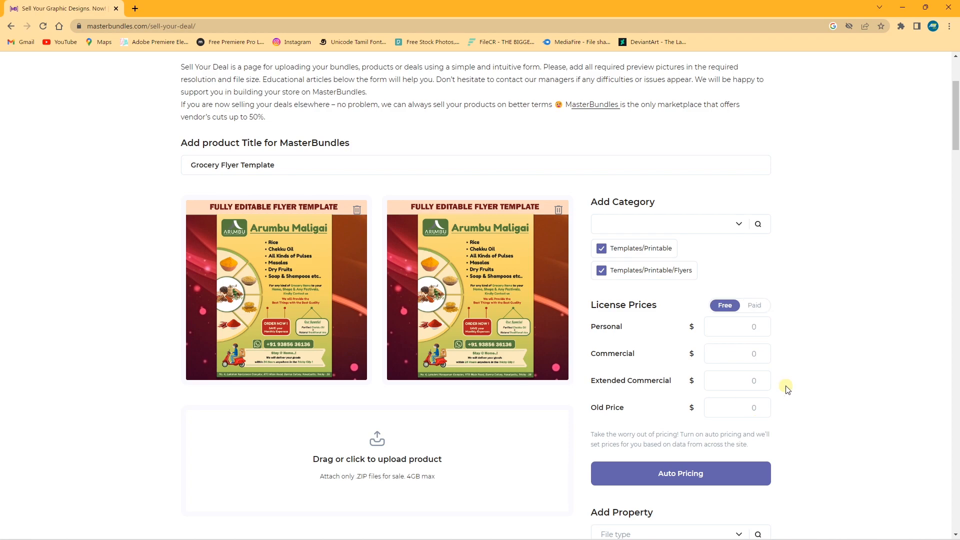
# Set the product's file type property to AI.
pyautogui.scroll(-5, 786, 388)
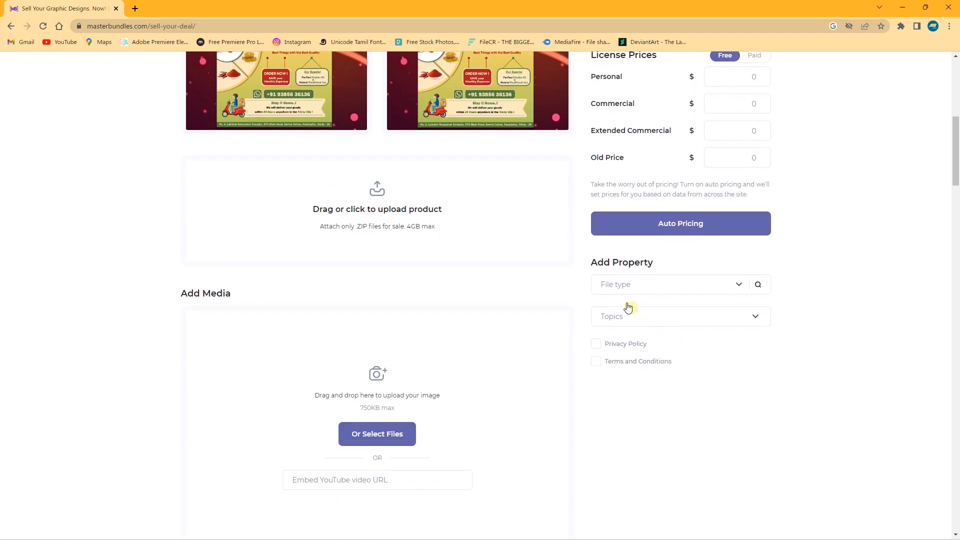
pyautogui.click(737, 285)
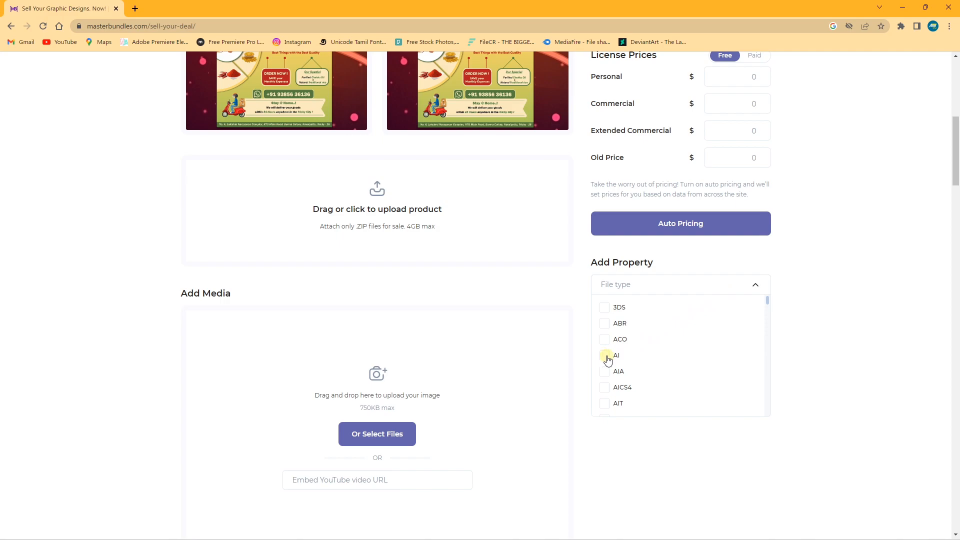
pyautogui.click(651, 293)
# Choose Food as the product's topic and accept the Privacy Policy and the Terms and Conditions.
pyautogui.click(645, 347)
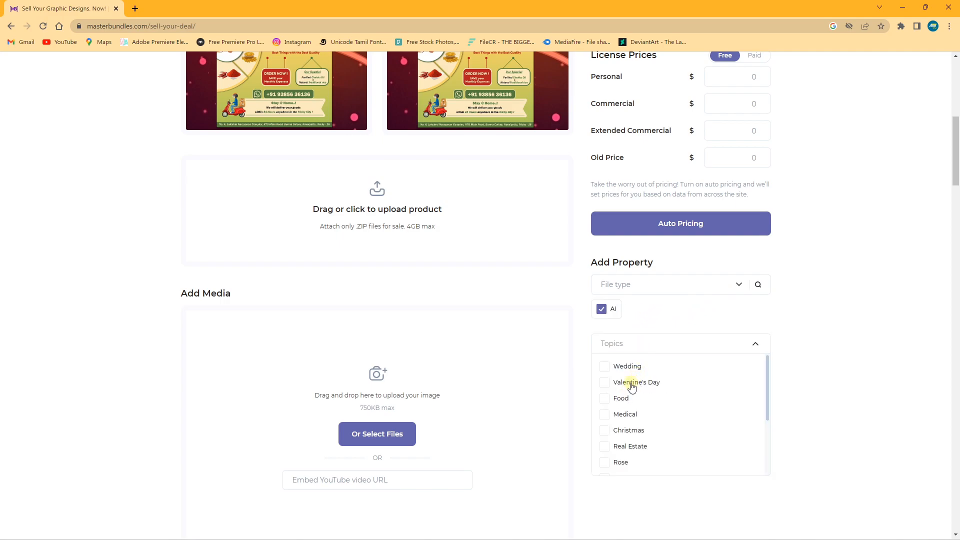
pyautogui.scroll(-3, 635, 382)
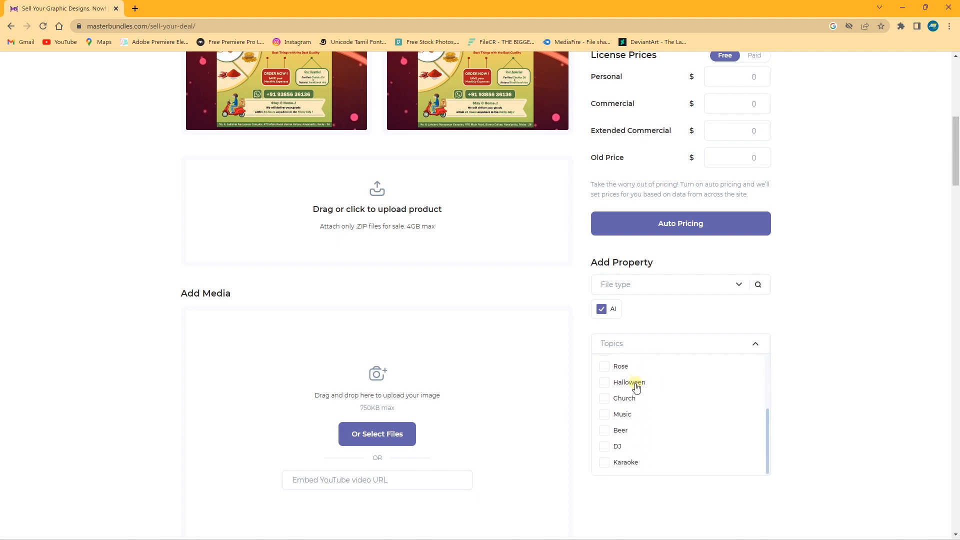
pyautogui.scroll(3, 634, 425)
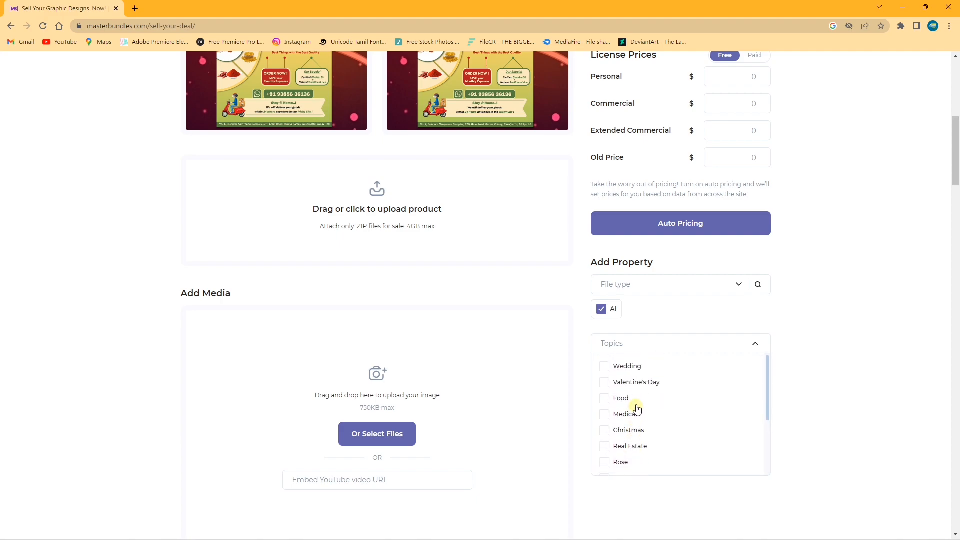
pyautogui.click(605, 398)
pyautogui.click(750, 346)
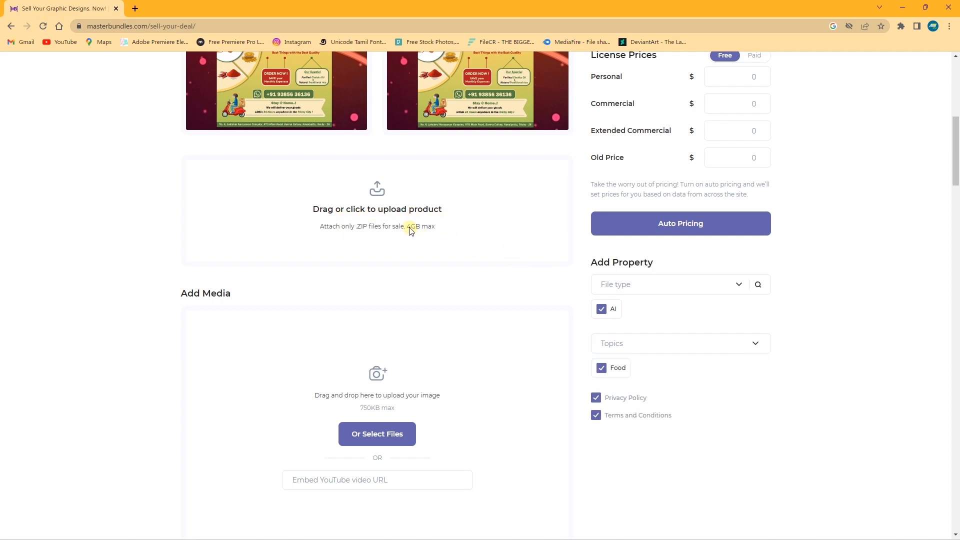
# Upload the archive "final flyer" from the Masterbundles folder as the product file for sale.
pyautogui.click(377, 195)
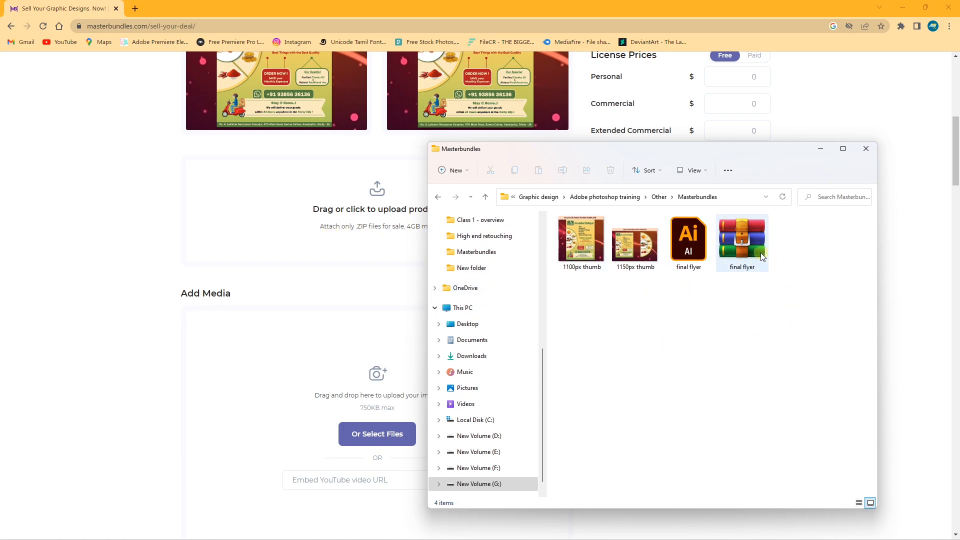
pyautogui.click(737, 255)
pyautogui.moveTo(741, 251); pyautogui.dragTo(370, 201)
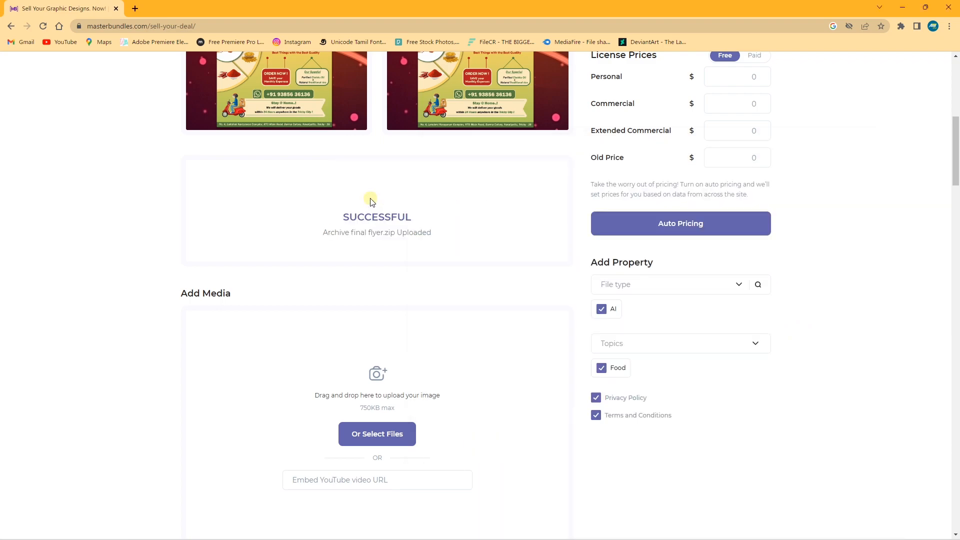
# Upload the image "1150px thumb" as the product's Pinterest image.
pyautogui.scroll(-3, 438, 282)
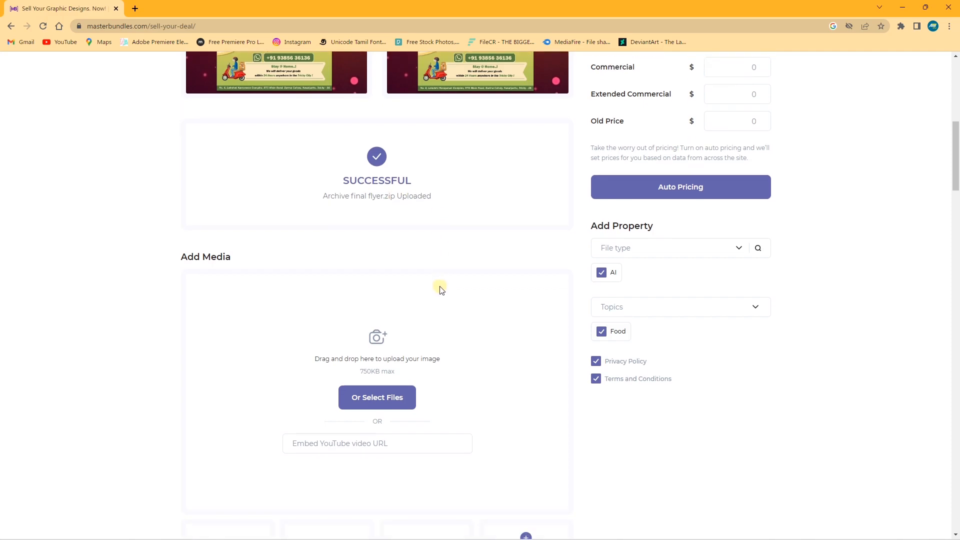
pyautogui.click(353, 331)
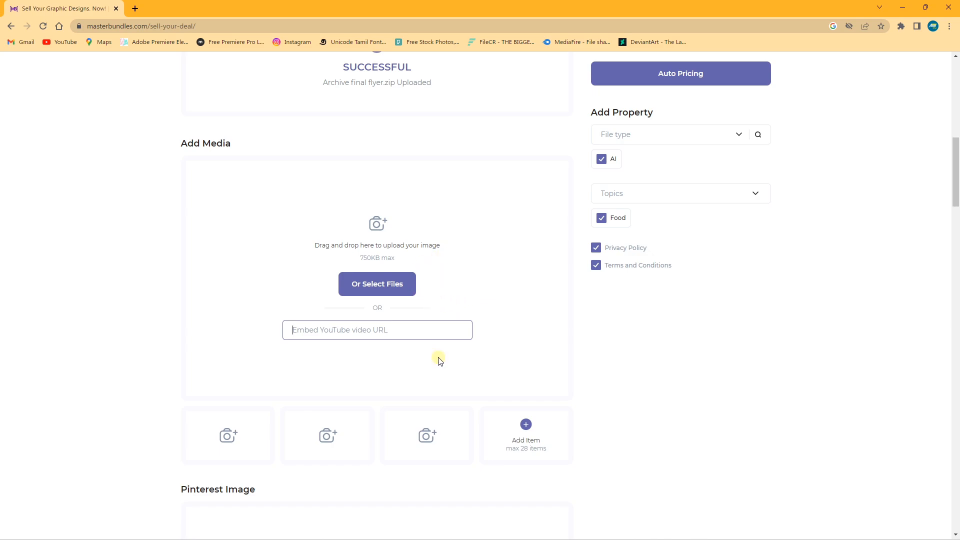
pyautogui.scroll(-5, 438, 359)
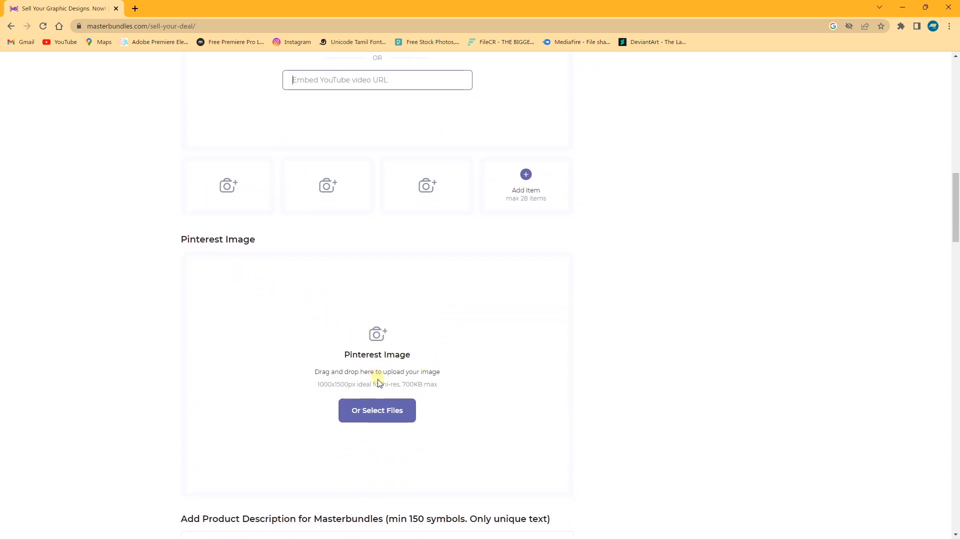
pyautogui.scroll(-3, 351, 354)
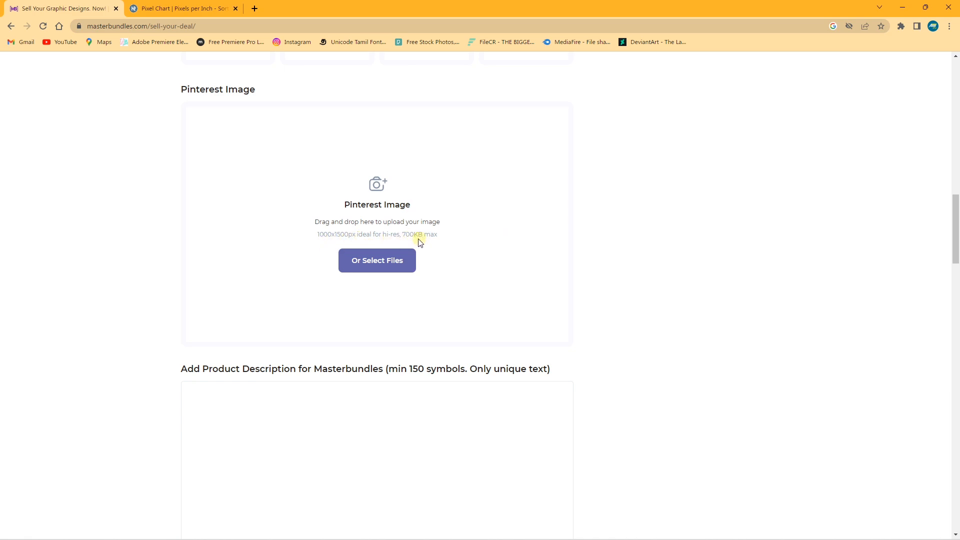
pyautogui.click(376, 261)
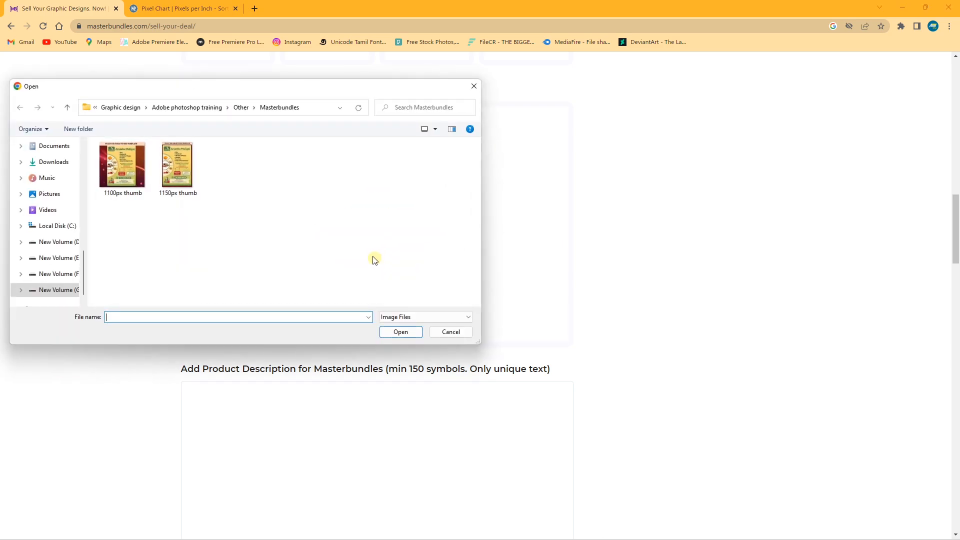
pyautogui.click(182, 172)
pyautogui.click(400, 332)
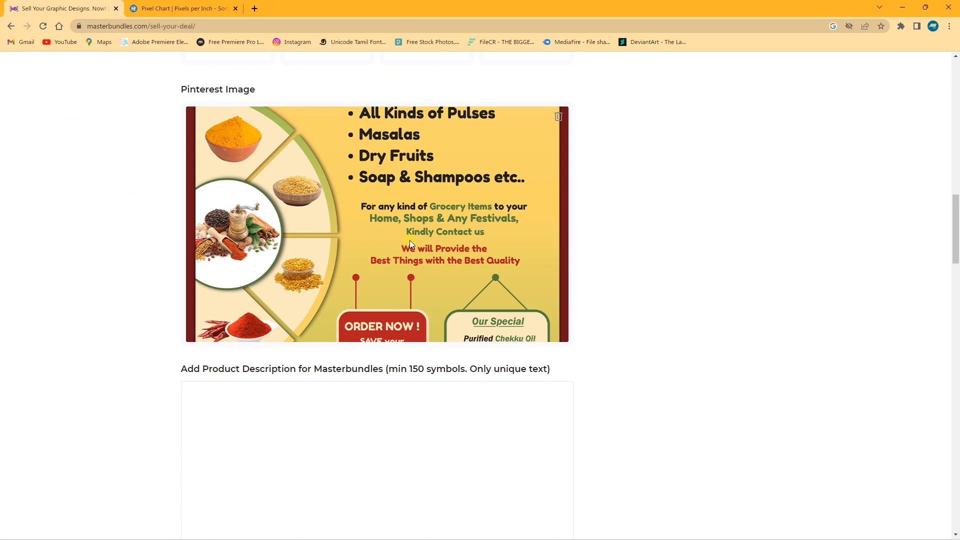
# Write a product description stating the Grocery Flyer design template is fully customizable, products are replaceable by clipping mask, texts are editable and fonts are included.
pyautogui.scroll(1, 410, 245)
pyautogui.scroll(-5, 409, 245)
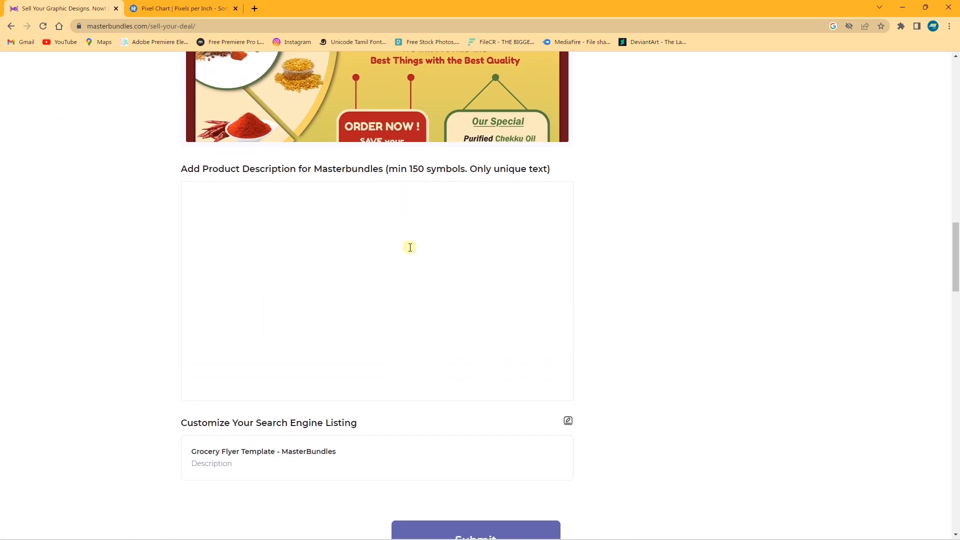
pyautogui.click(281, 228)
pyautogui.write('Flyer design template')
pyautogui.press('Home')
pyautogui.write('This is the Grocery ')
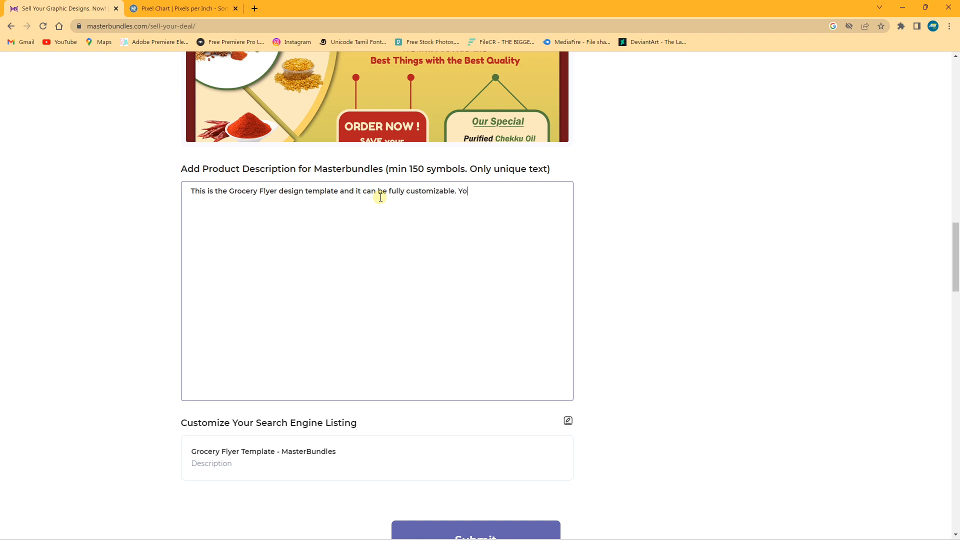
pyautogui.write('he products')
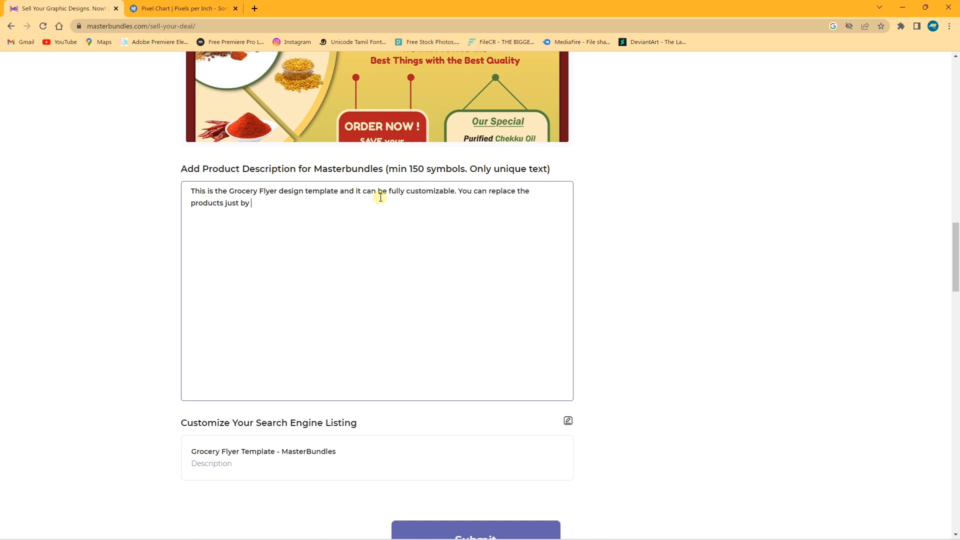
pyautogui.write('just by simply make a clipping mask and all the texts are editable and fonts are included in')
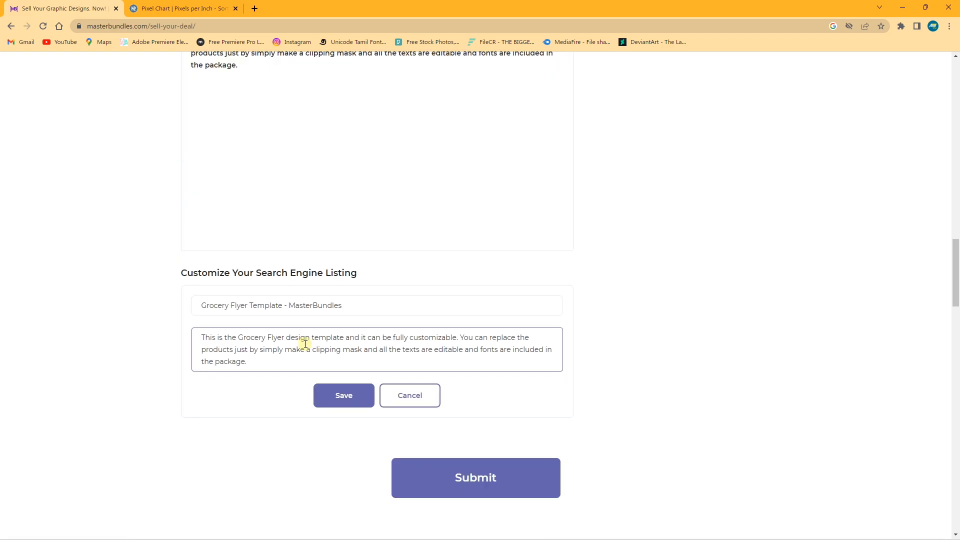
# Save the search engine listing with the title "Grocery Flyer Template - MasterBundles" and the product description, and try to submit the product.
pyautogui.moveTo(204, 306); pyautogui.dragTo(350, 307)
pyautogui.click(367, 310)
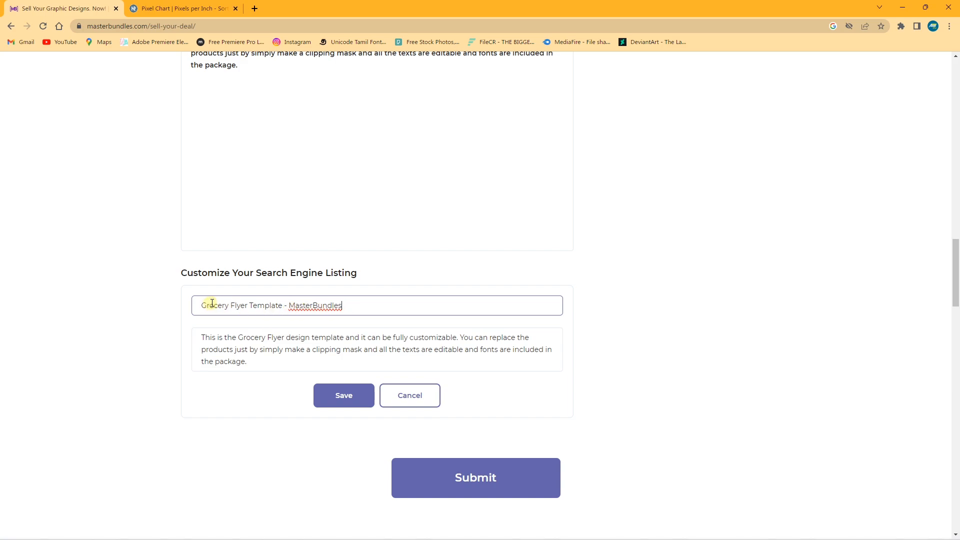
pyautogui.moveTo(205, 337); pyautogui.dragTo(251, 362)
pyautogui.scroll(2, 251, 362)
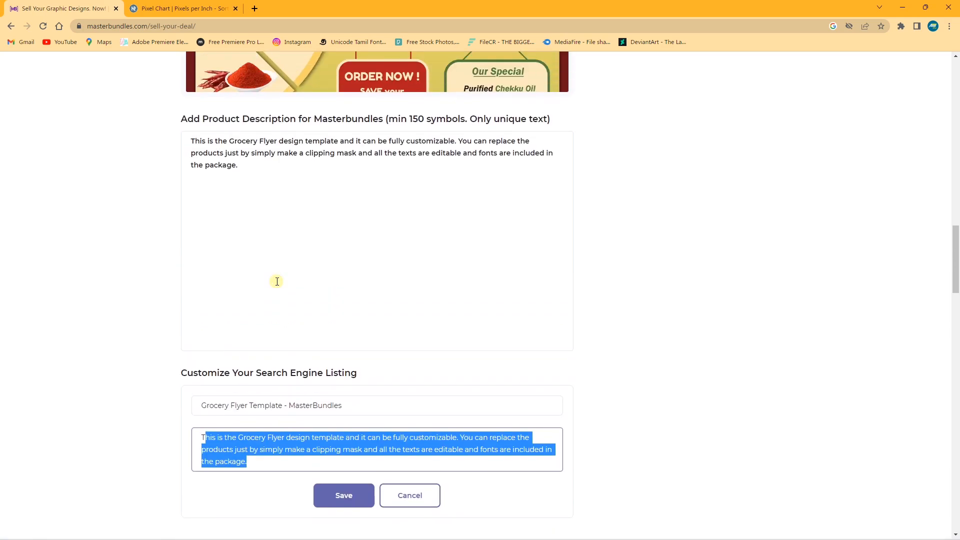
pyautogui.scroll(-2, 270, 208)
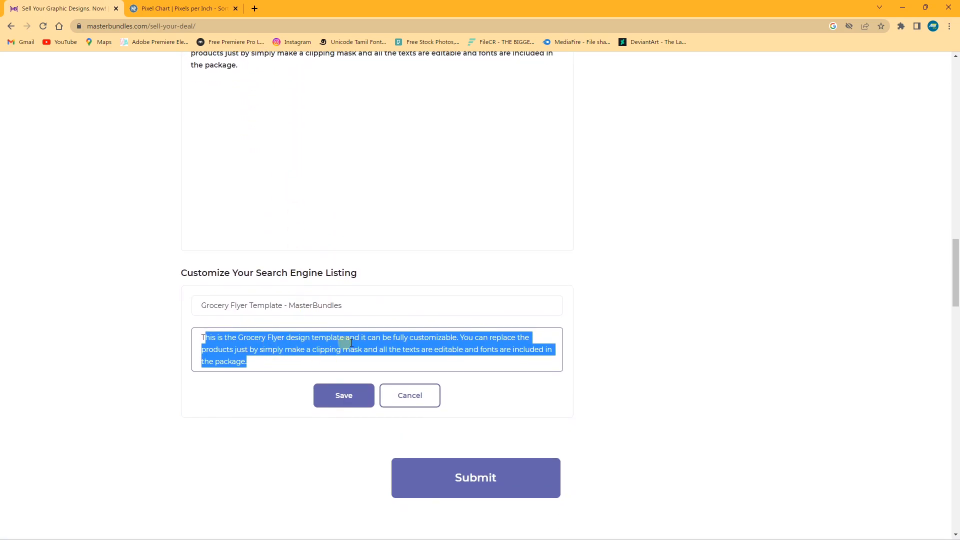
pyautogui.click(403, 342)
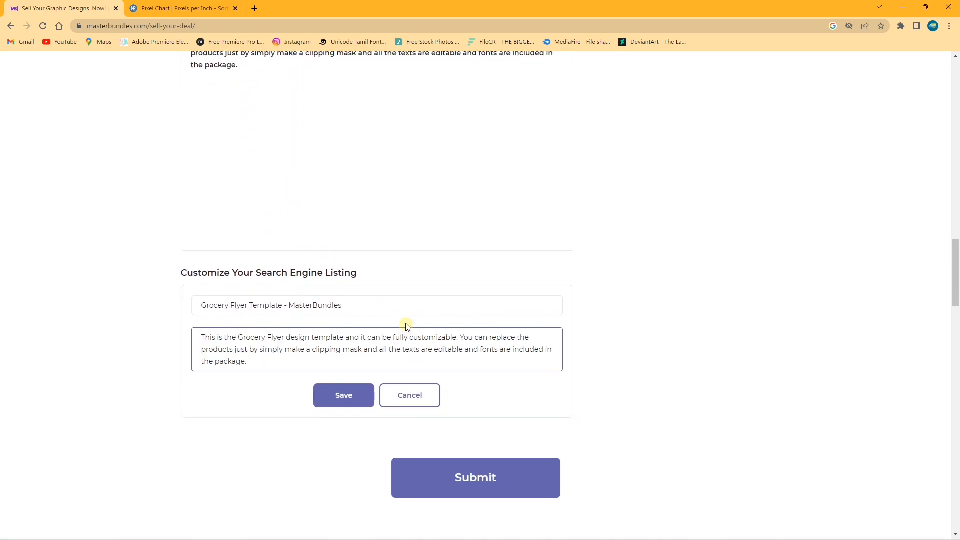
pyautogui.click(345, 394)
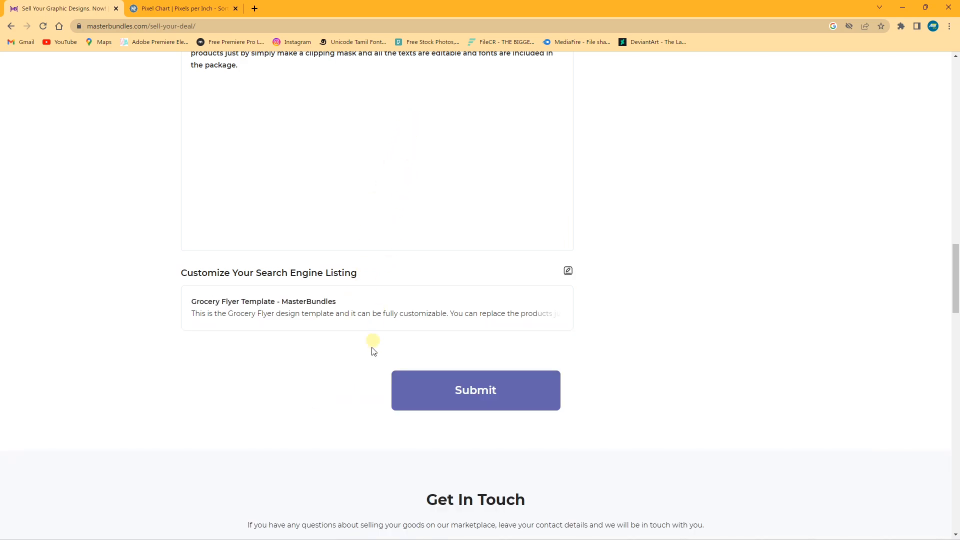
pyautogui.click(456, 389)
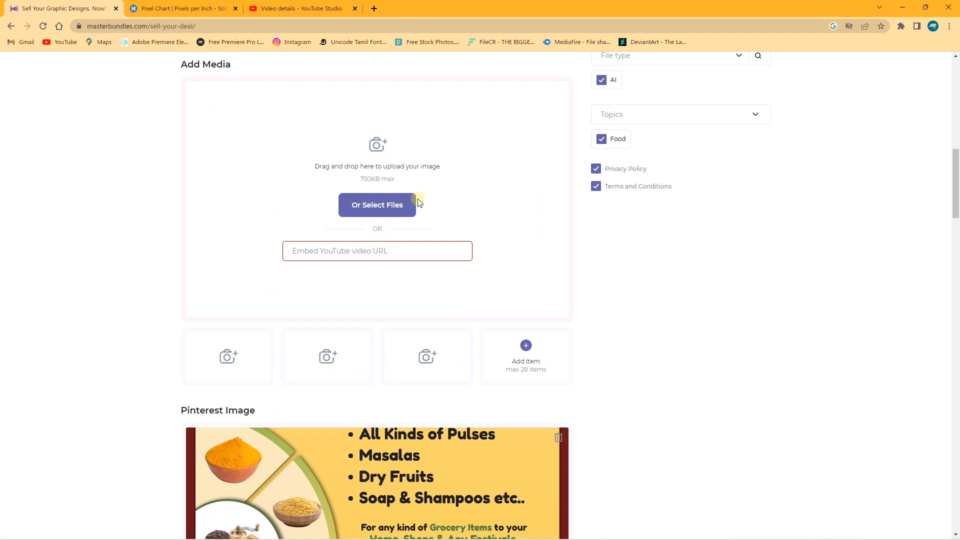
# Add the image "1100px thumb" to the product's media and submit the product.
pyautogui.scroll(1, 348, 249)
pyautogui.click(380, 255)
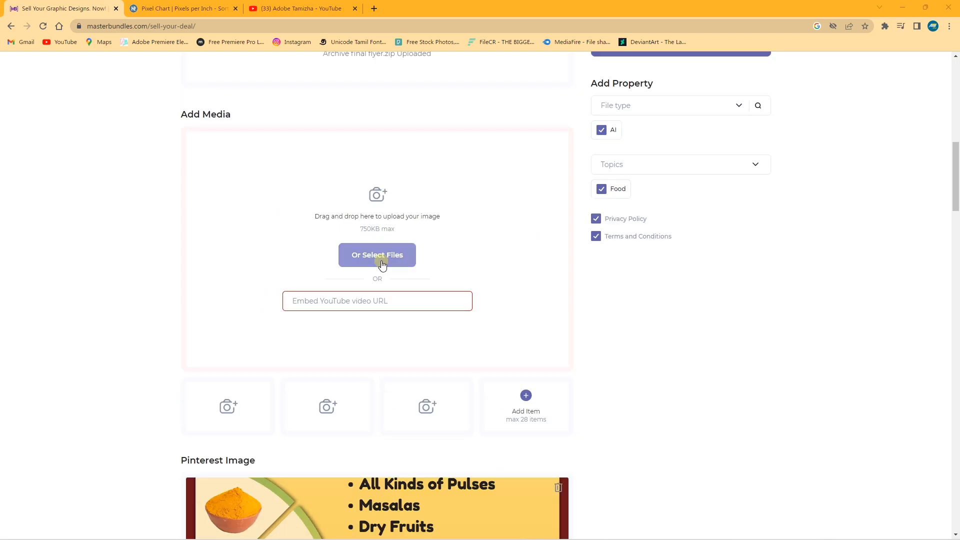
pyautogui.click(115, 176)
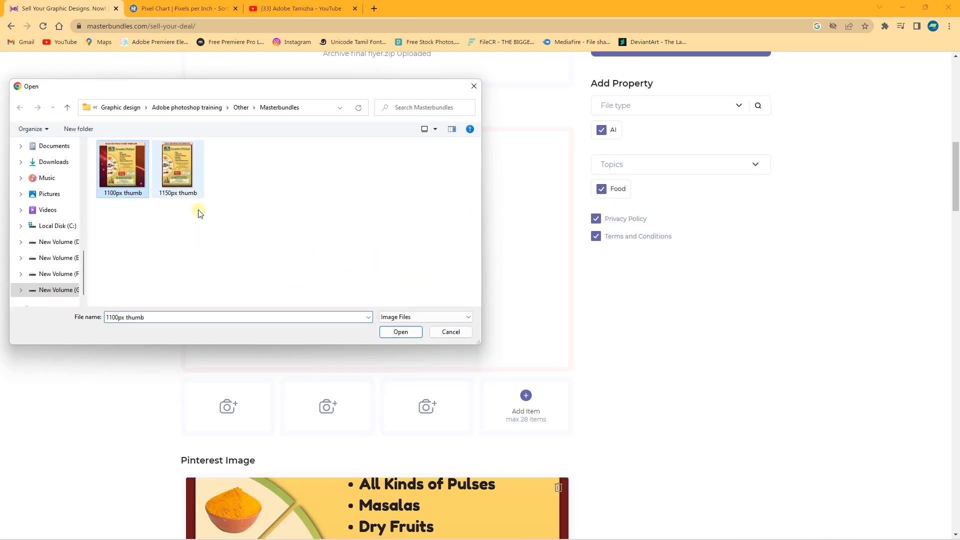
pyautogui.click(400, 331)
pyautogui.scroll(-12, 469, 334)
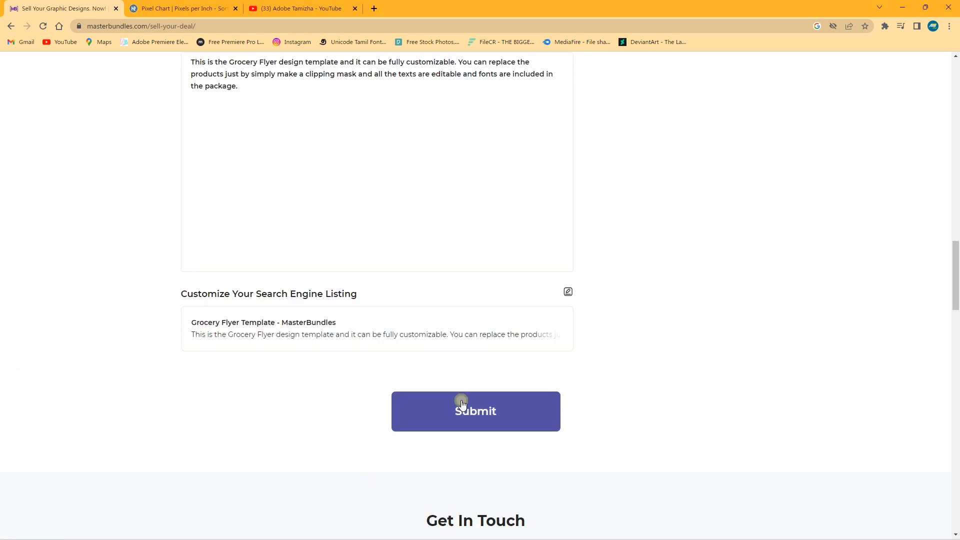
pyautogui.click(458, 403)
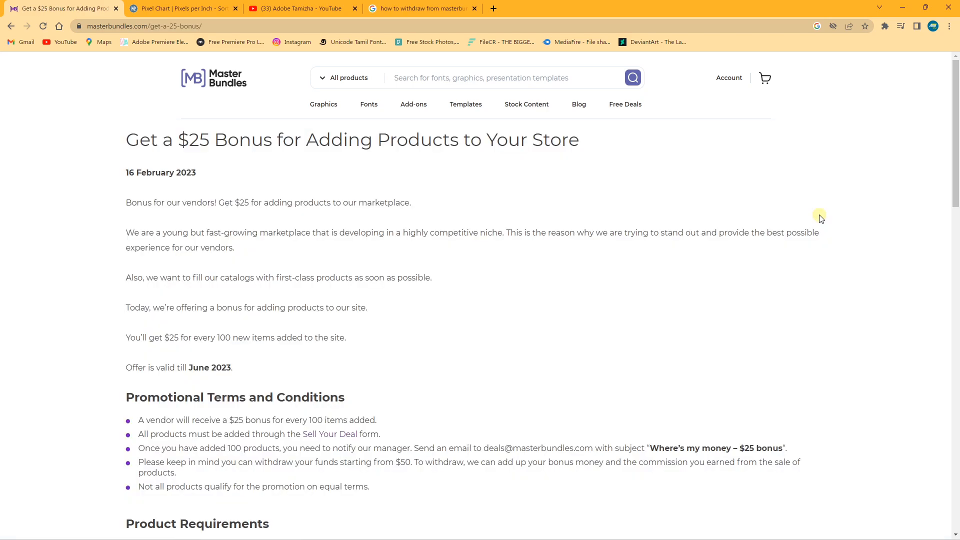
# Review the $25 vendor bonus offer, including its promotional terms and conditions and the product requirements.
pyautogui.moveTo(181, 141); pyautogui.dragTo(272, 144)
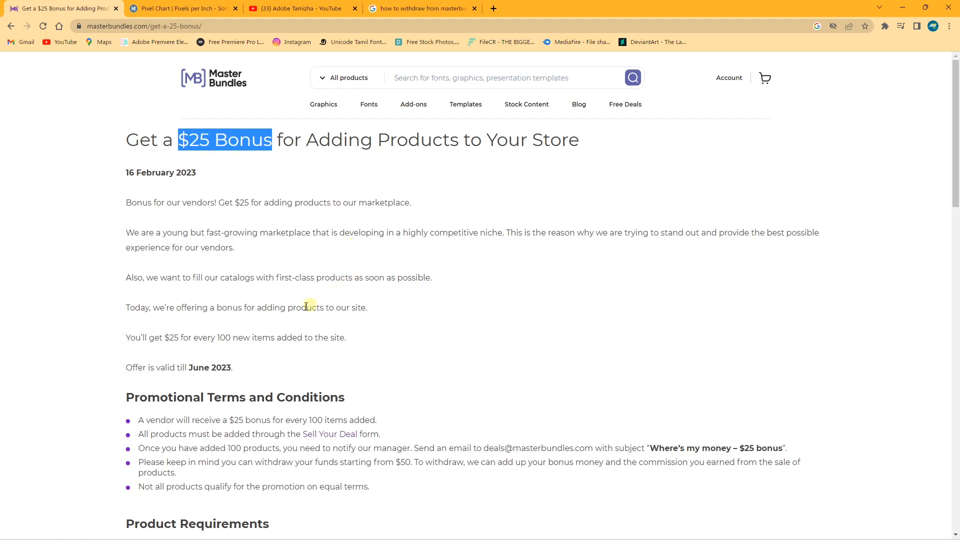
pyautogui.moveTo(215, 338); pyautogui.dragTo(258, 338)
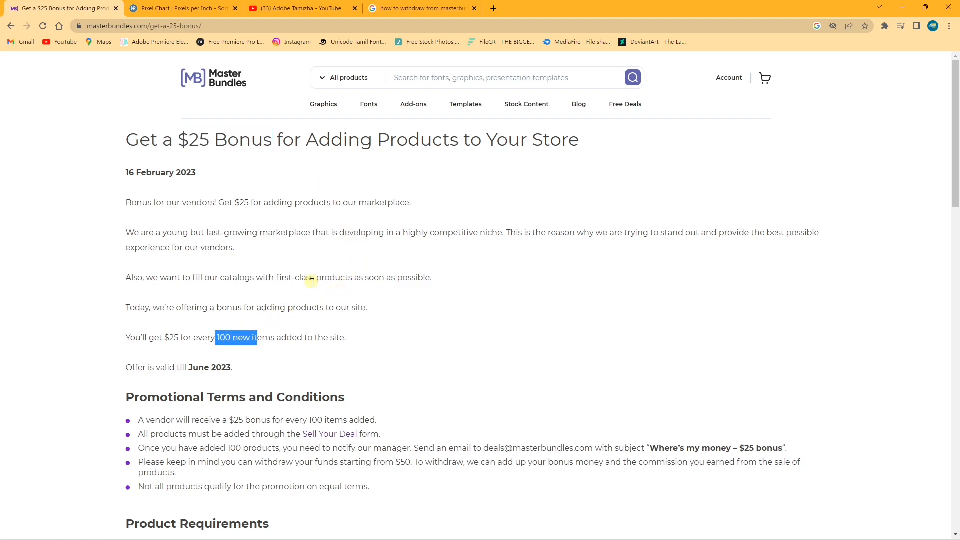
pyautogui.scroll(-2, 315, 287)
pyautogui.moveTo(137, 320); pyautogui.dragTo(374, 387)
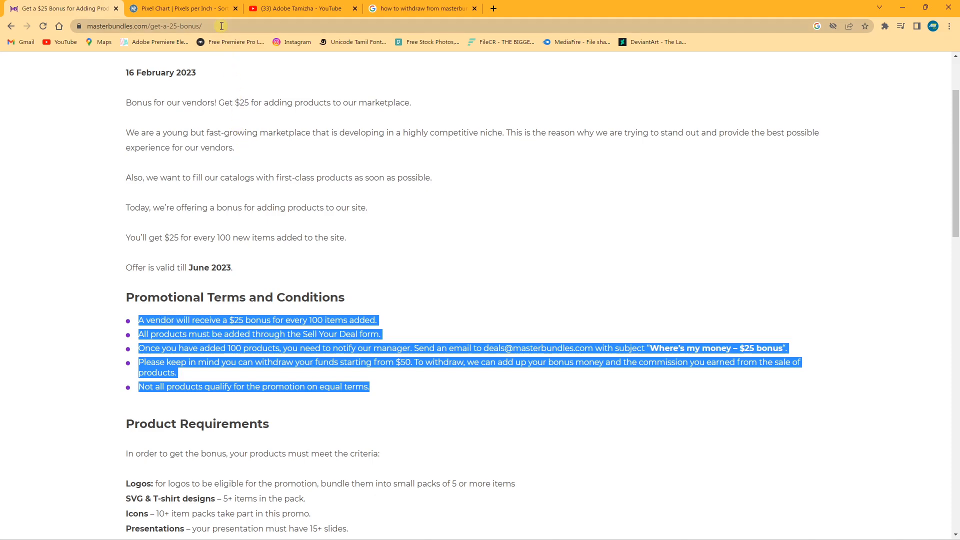
pyautogui.click(392, 289)
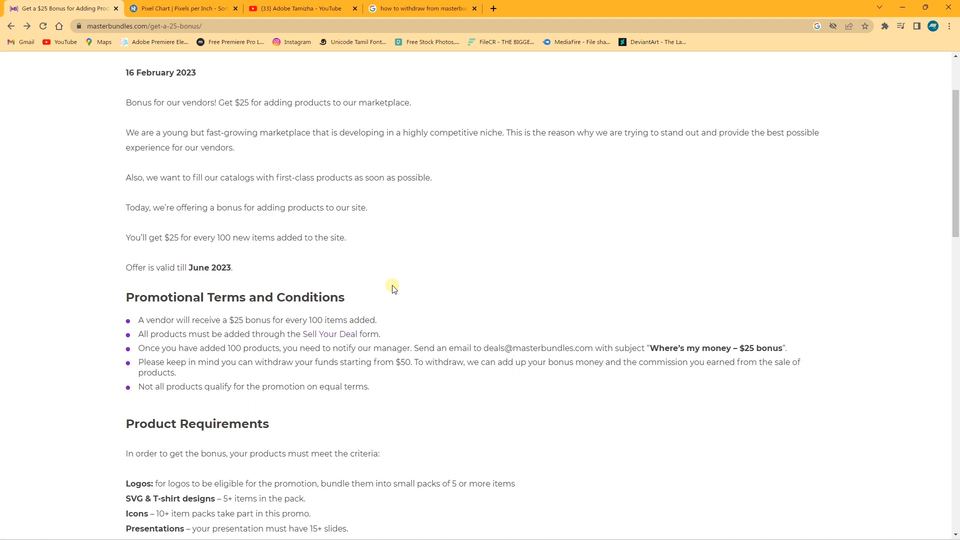
pyautogui.scroll(-5, 393, 289)
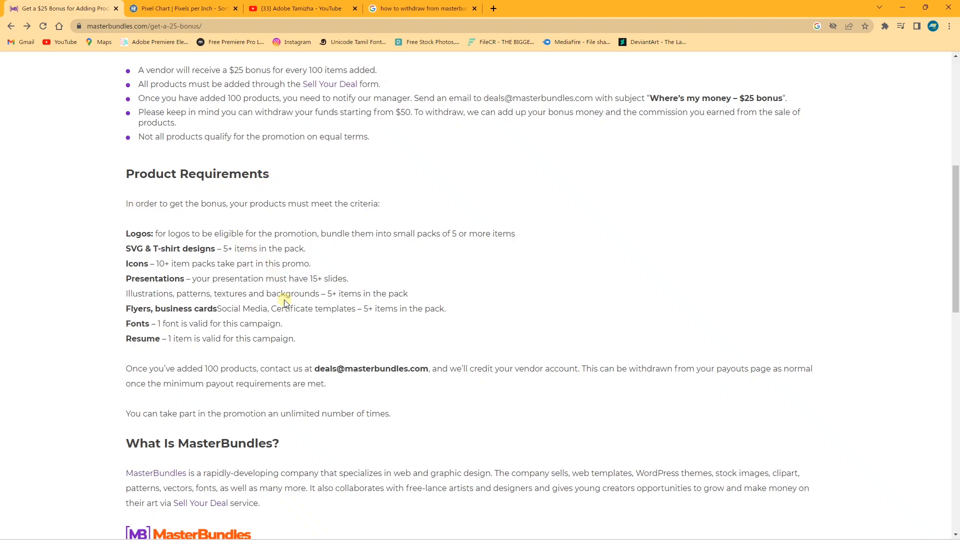
pyautogui.scroll(7, 330, 320)
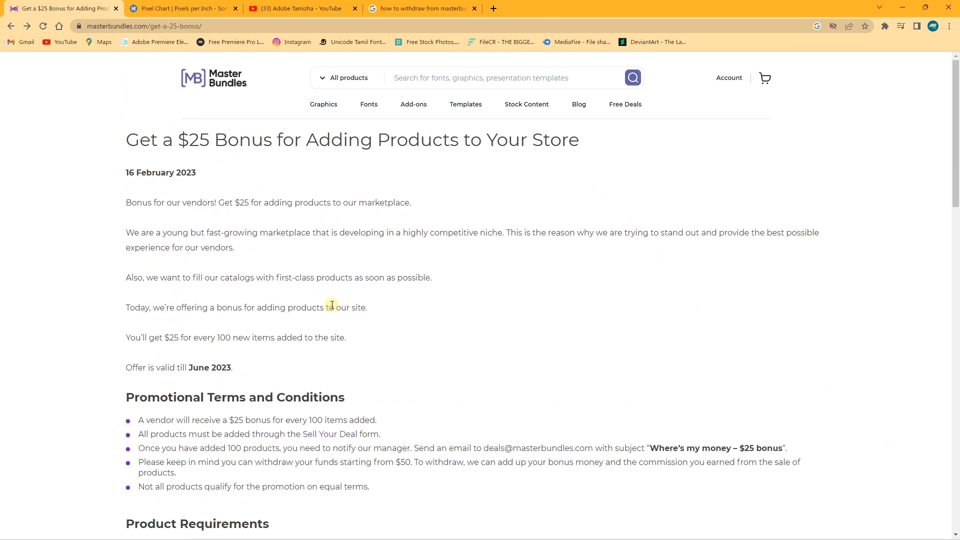